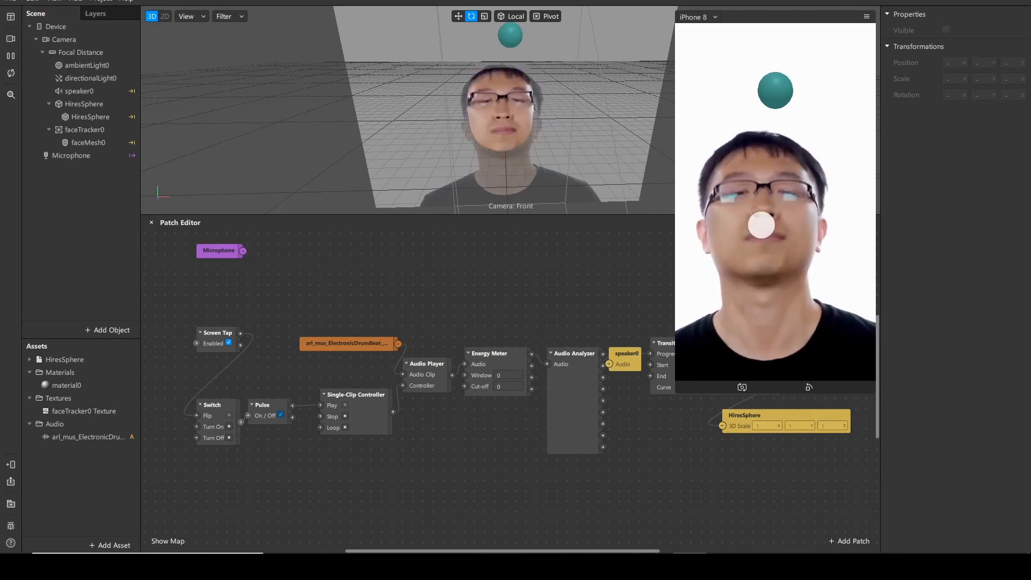
# Test the finished effect with a screen tap on the simulated phone
pyautogui.click(777, 194)
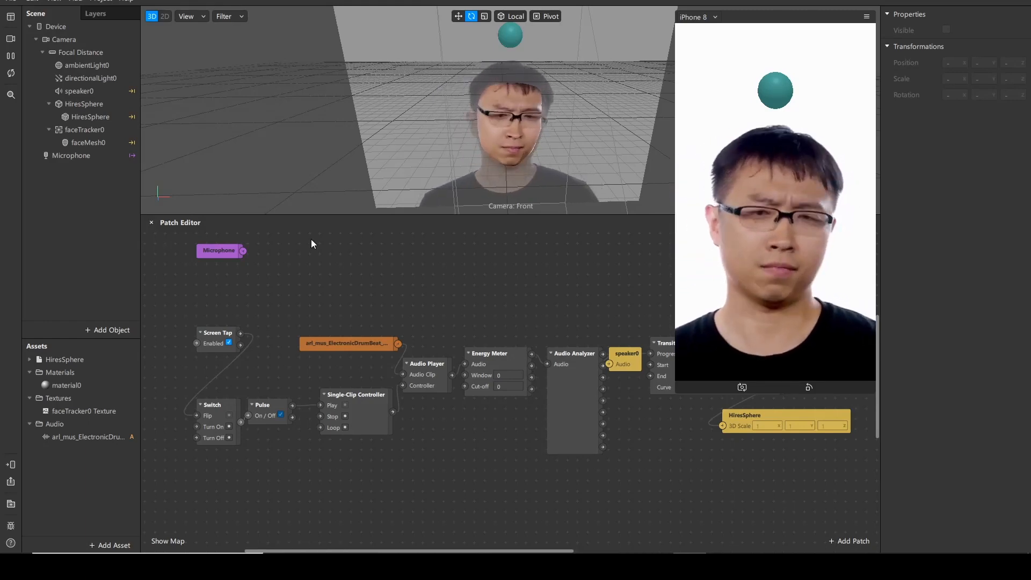
# Create a new blank project and maximize its window
pyautogui.click(11, 2)
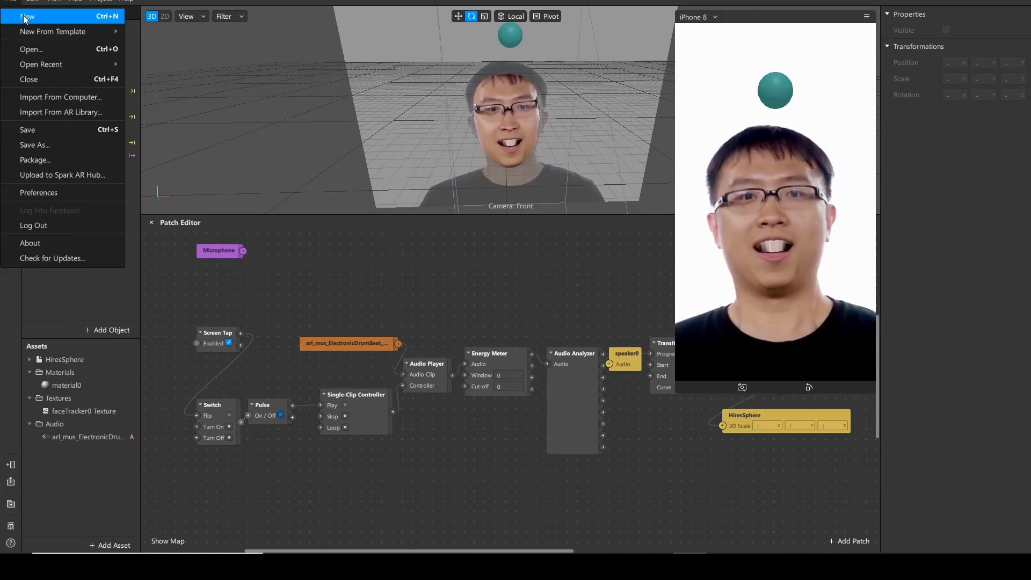
pyautogui.click(24, 16)
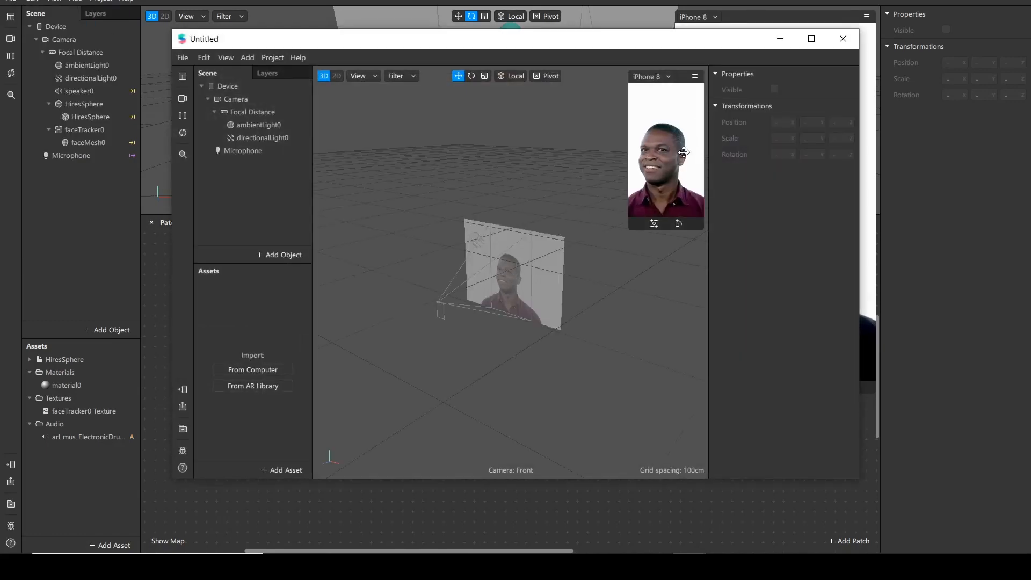
pyautogui.doubleClick(742, 43)
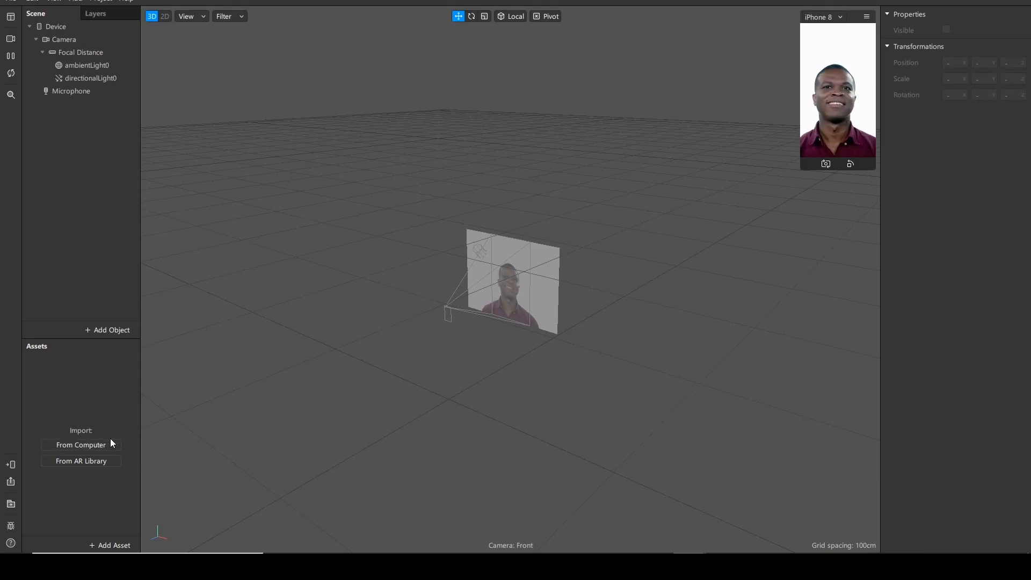
# Import the Hires Sphere Primitive from the AR Library's 3D Shapes collection into the Untitled project
pyautogui.click(70, 459)
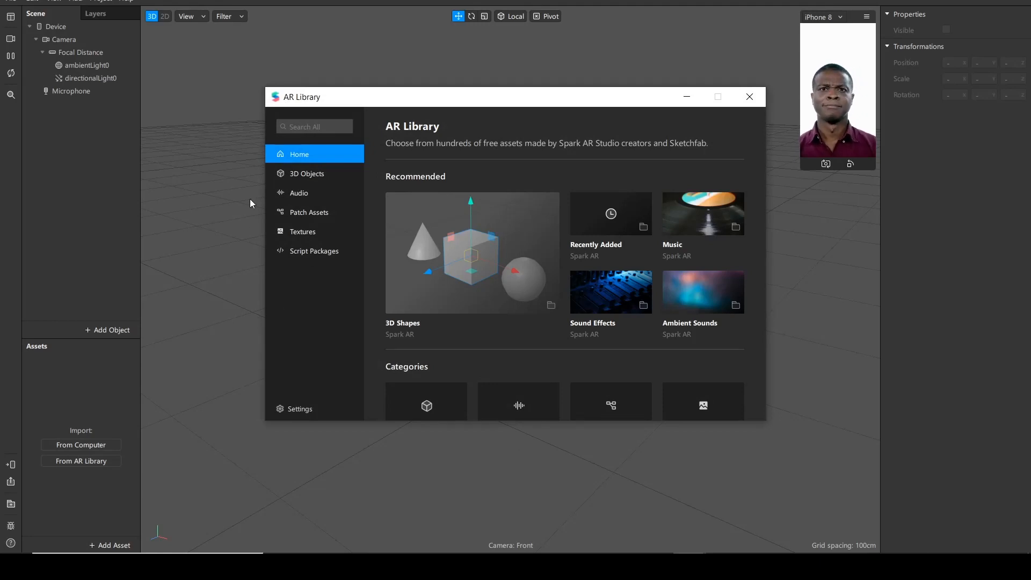
pyautogui.click(308, 178)
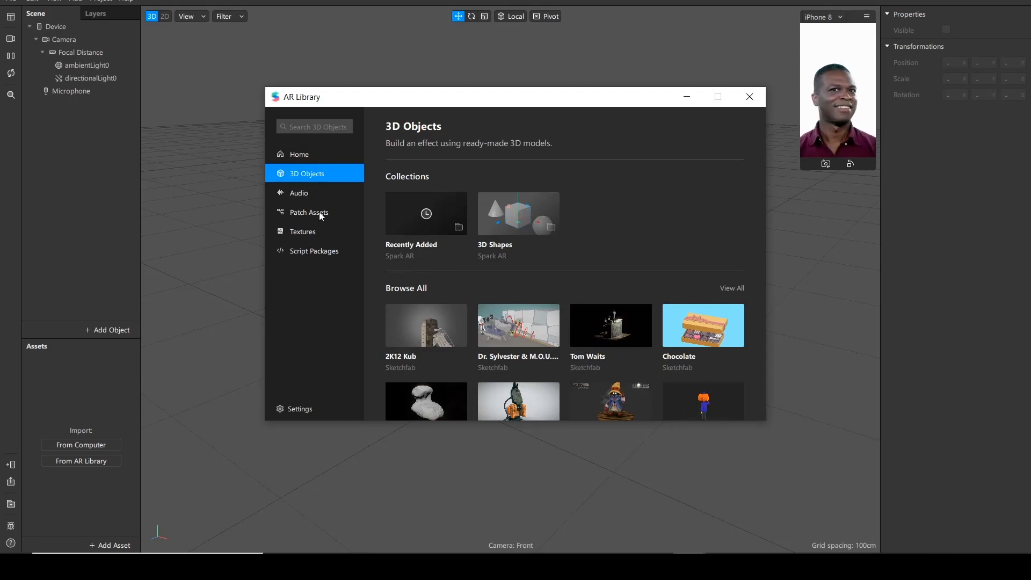
pyautogui.click(495, 210)
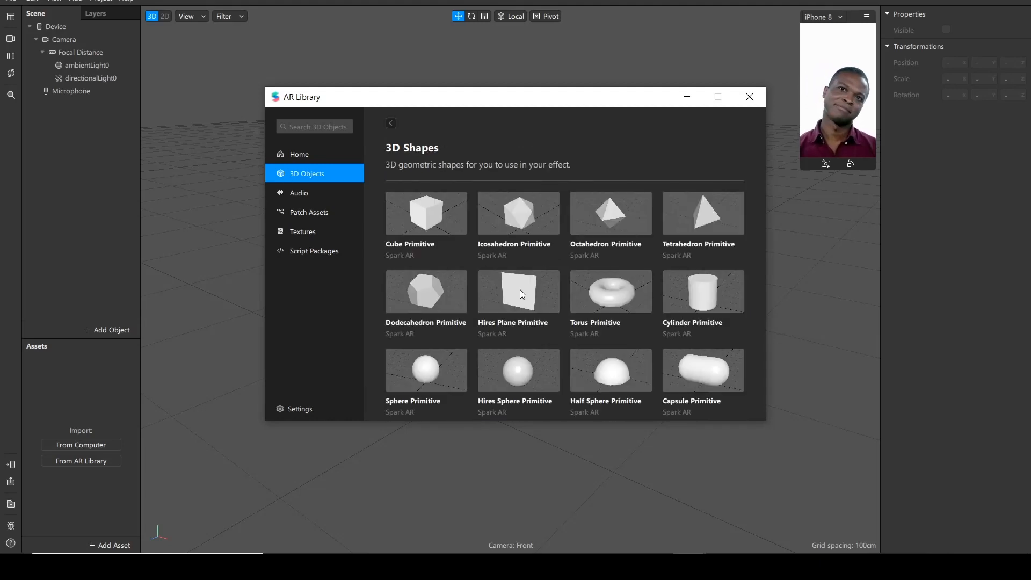
pyautogui.scroll(-3, 523, 291)
pyautogui.scroll(-1, 645, 319)
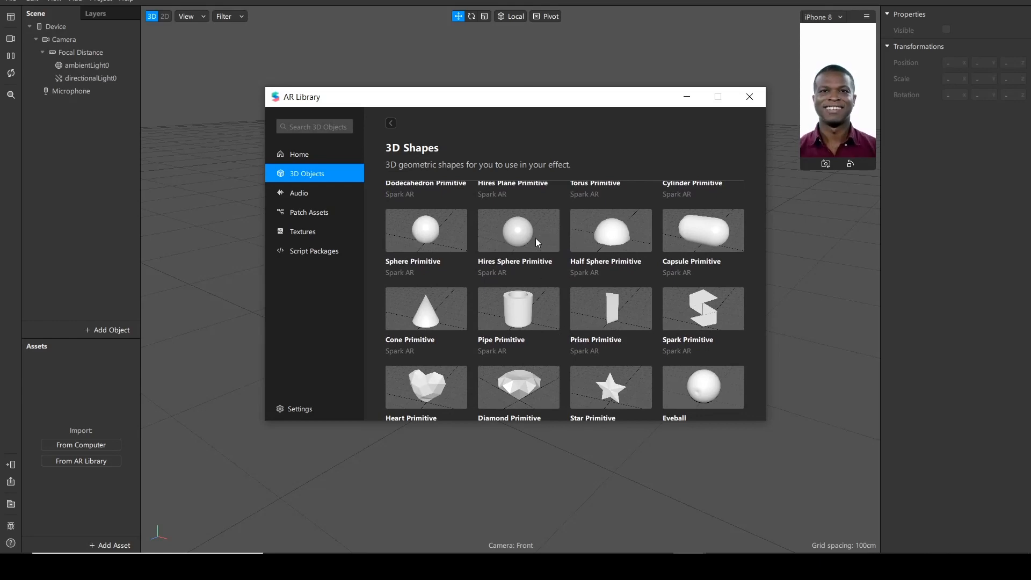
pyautogui.click(513, 238)
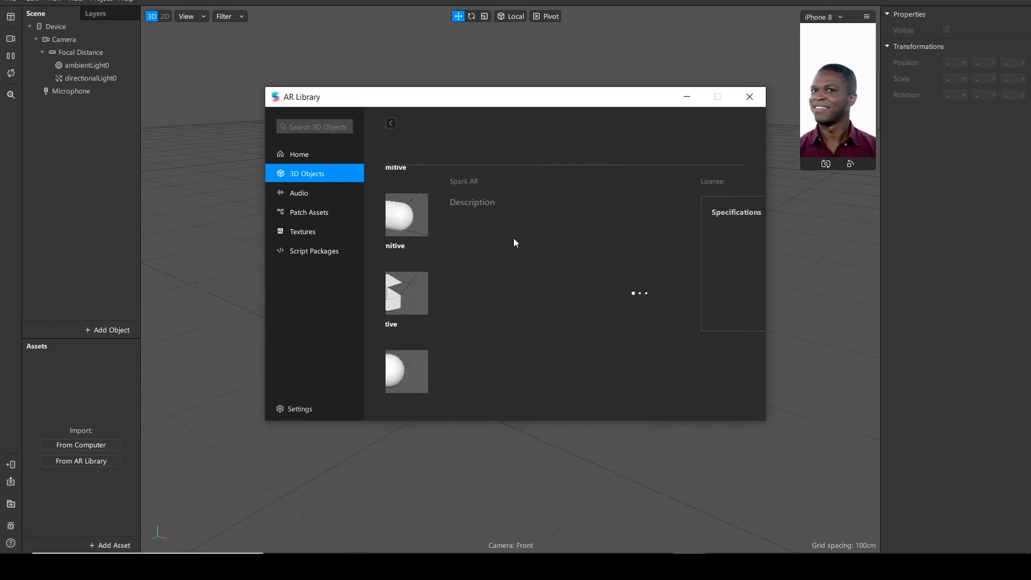
pyautogui.click(699, 147)
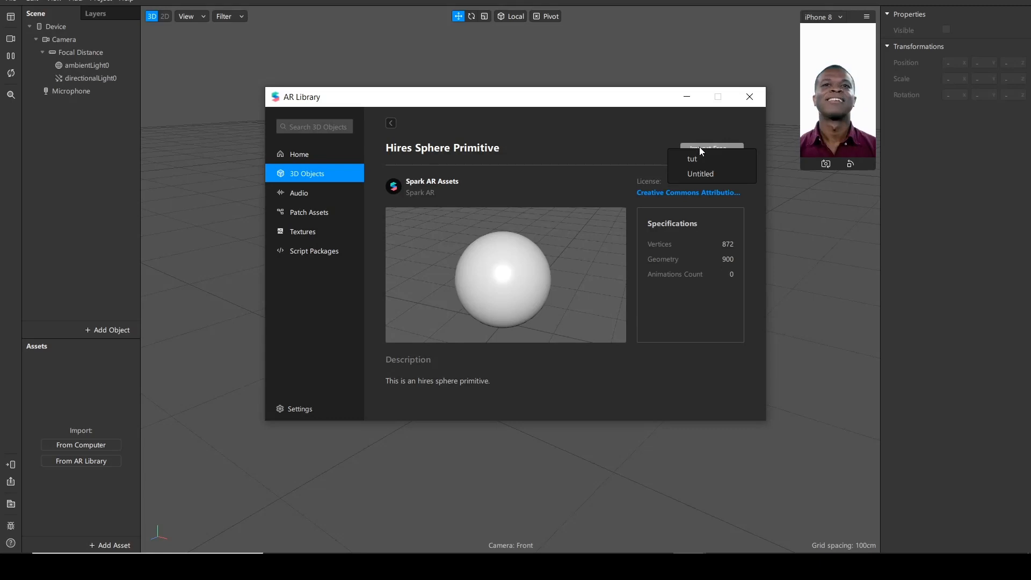
pyautogui.click(698, 174)
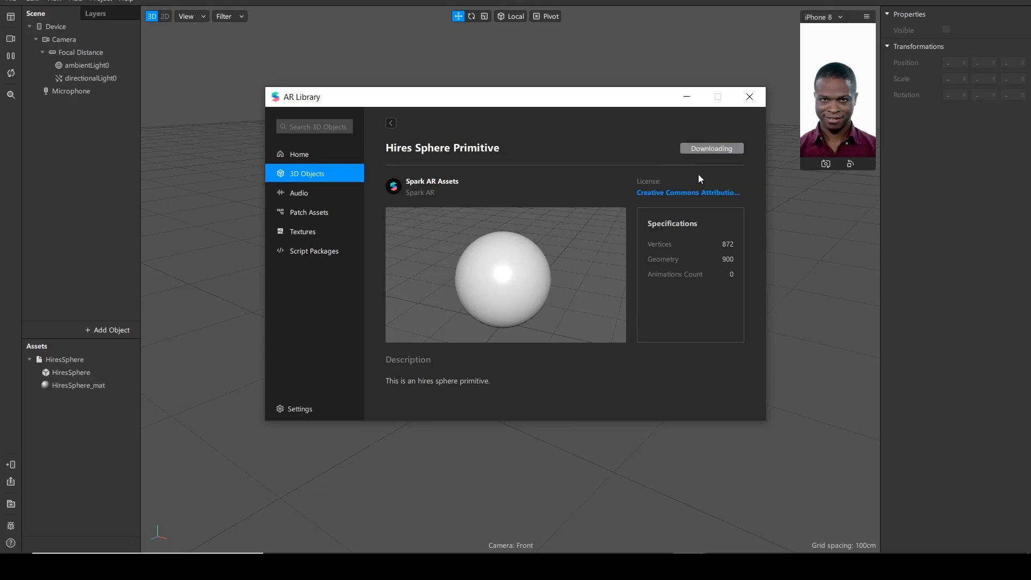
pyautogui.click(748, 96)
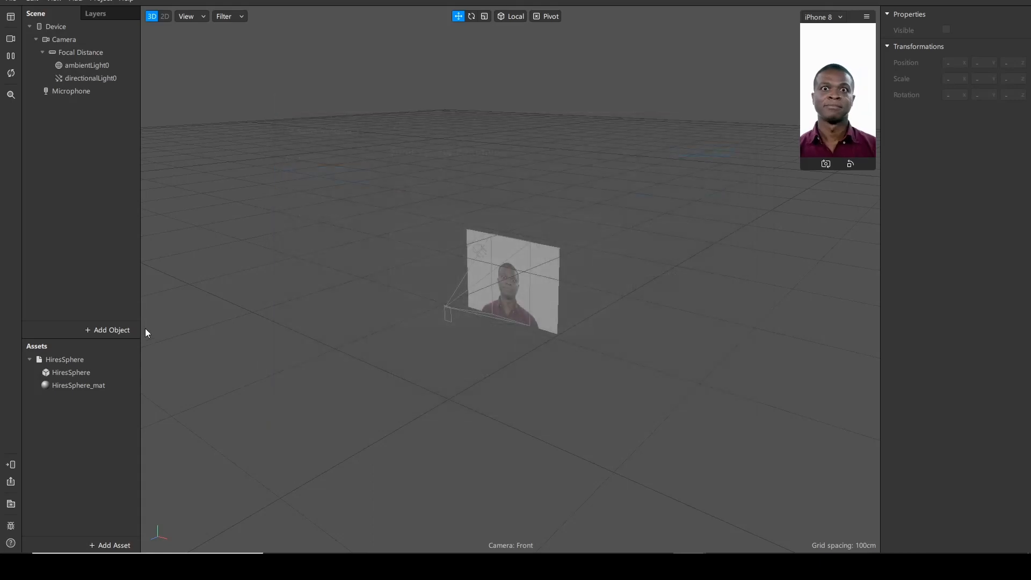
# Set the albedo color of HiresSphere_mat to turquoise (#21ffcf)
pyautogui.click(74, 383)
pyautogui.click(957, 93)
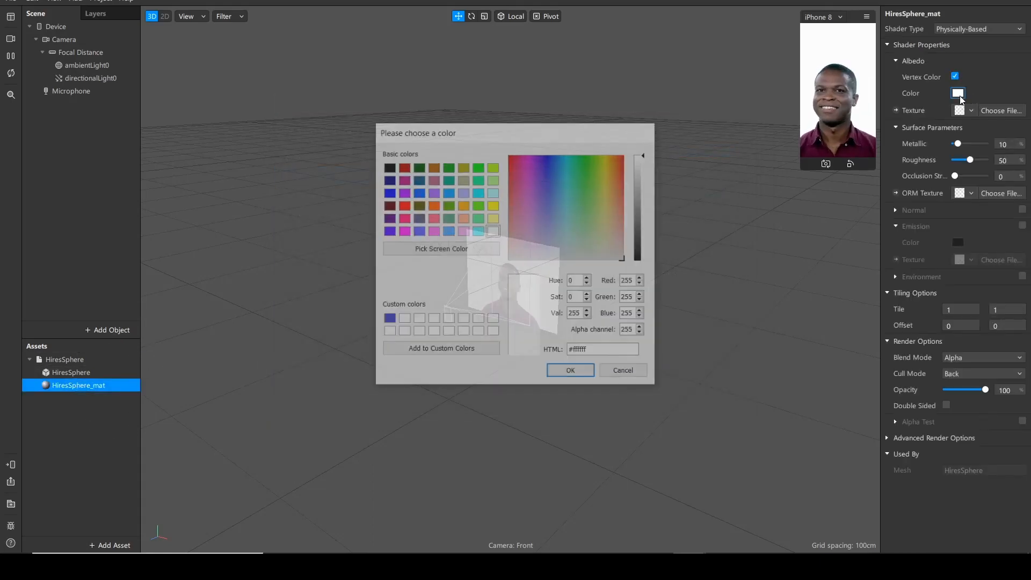
pyautogui.moveTo(575, 207); pyautogui.dragTo(569, 170)
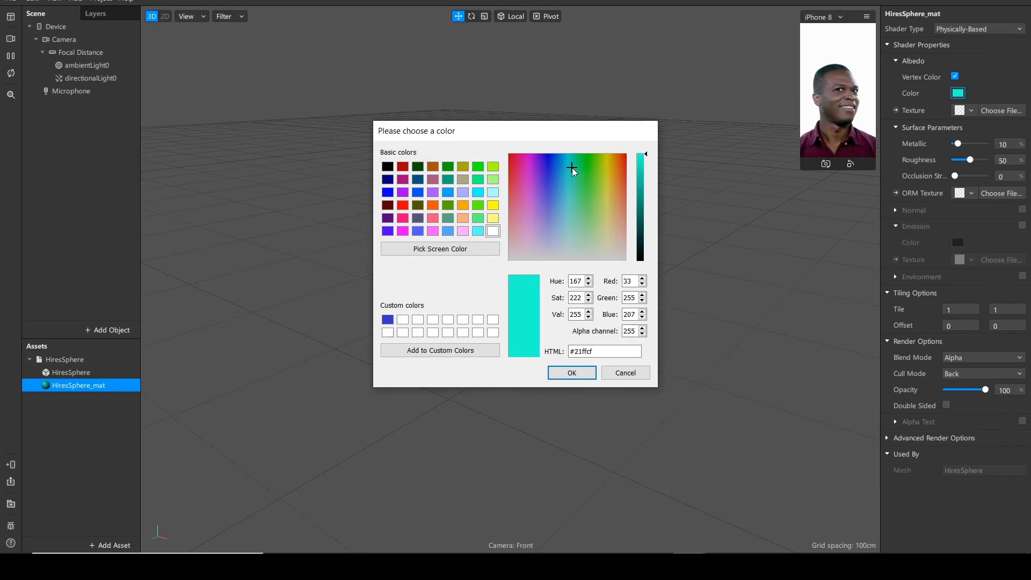
pyautogui.click(565, 376)
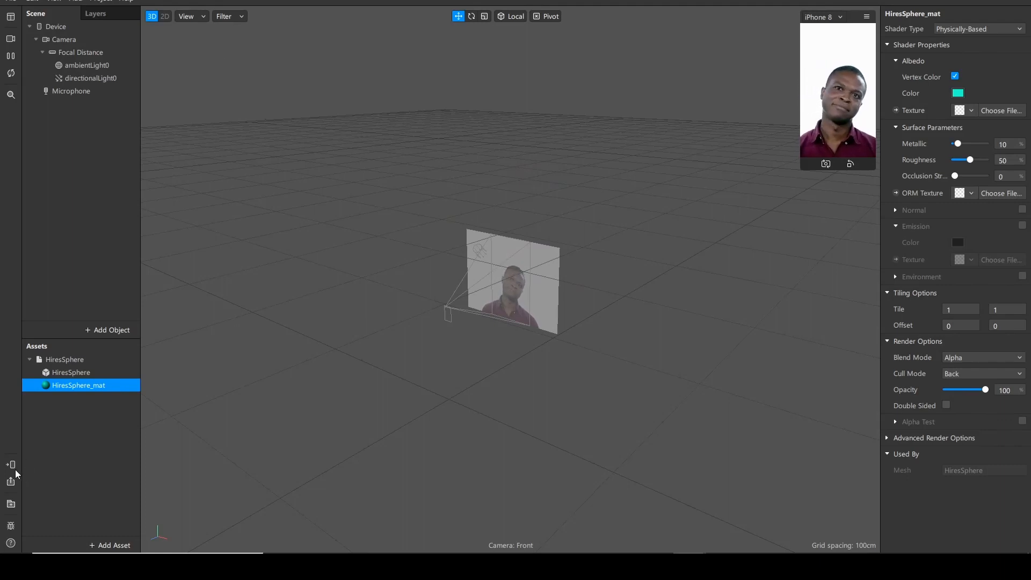
# Search the AR Library's audio for "drum" and import the Electronic Drum Beat 04 loop into the project
pyautogui.click(11, 495)
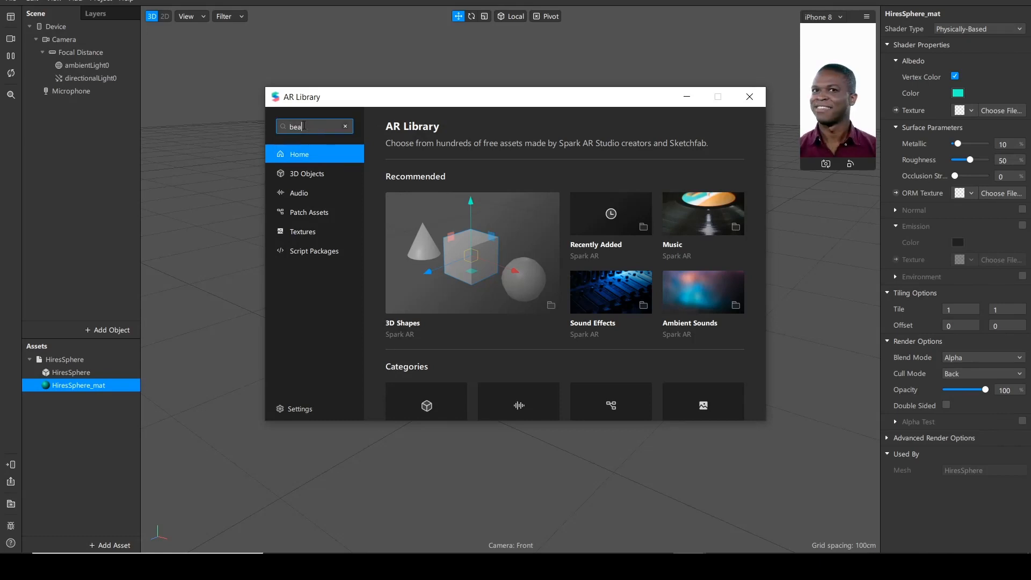
pyautogui.press('Return')
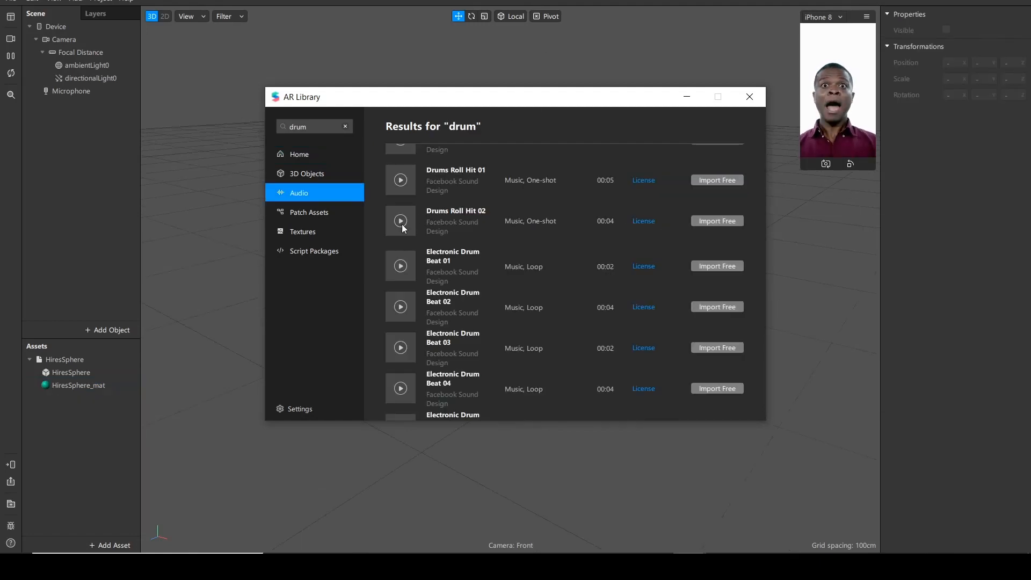
pyautogui.scroll(1, 412, 275)
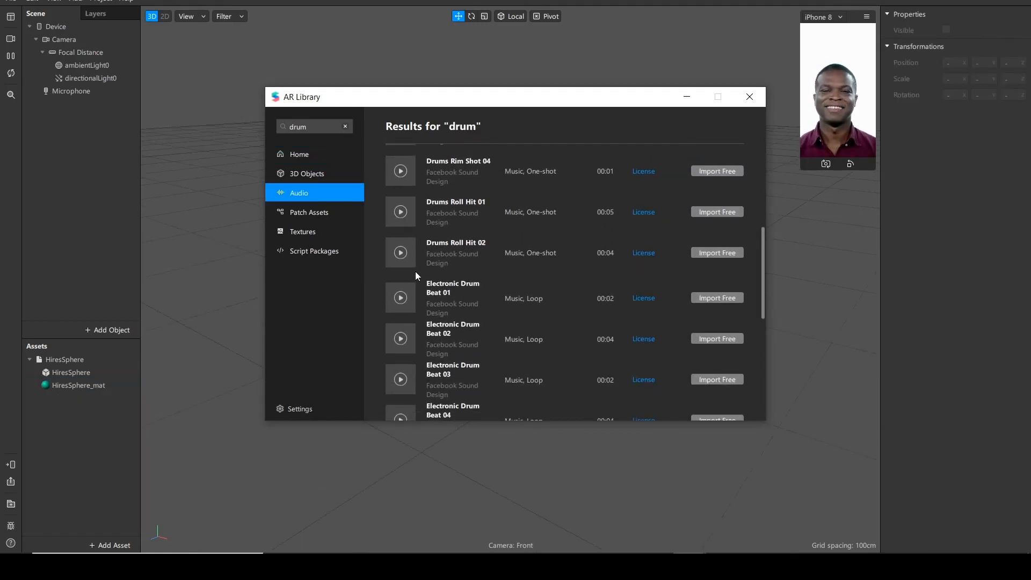
pyautogui.scroll(-1, 415, 263)
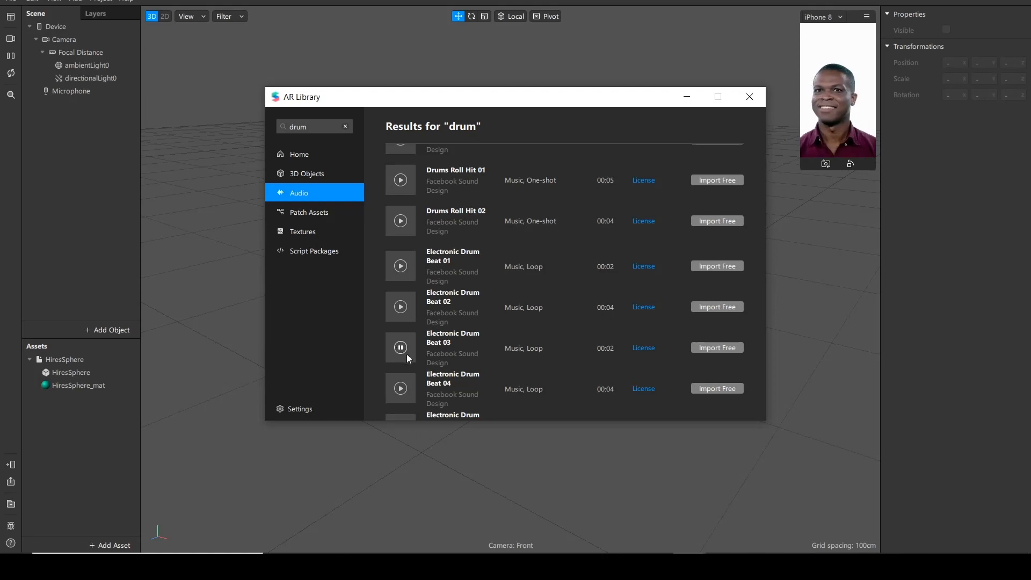
pyautogui.scroll(-3, 407, 353)
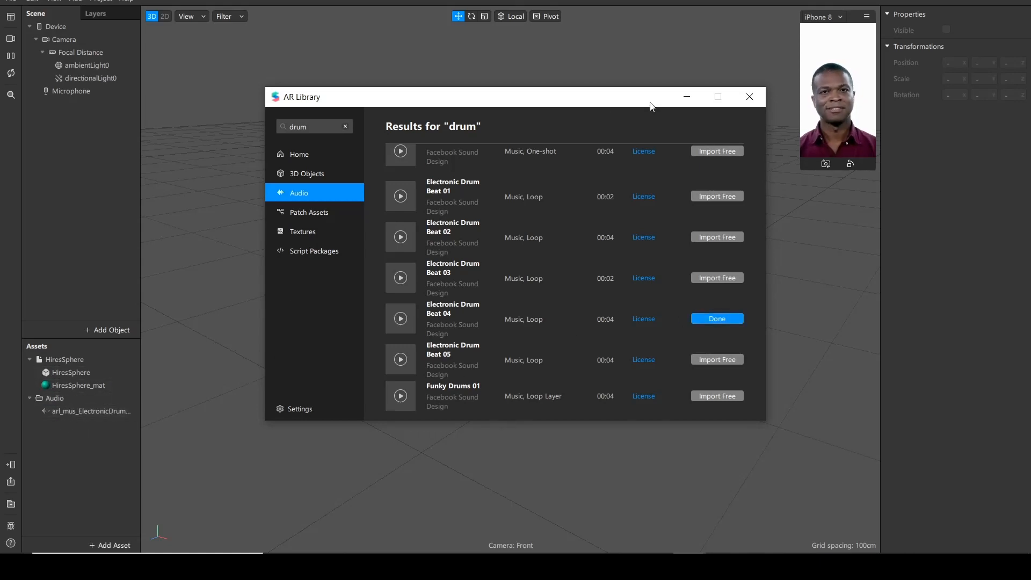
pyautogui.click(749, 98)
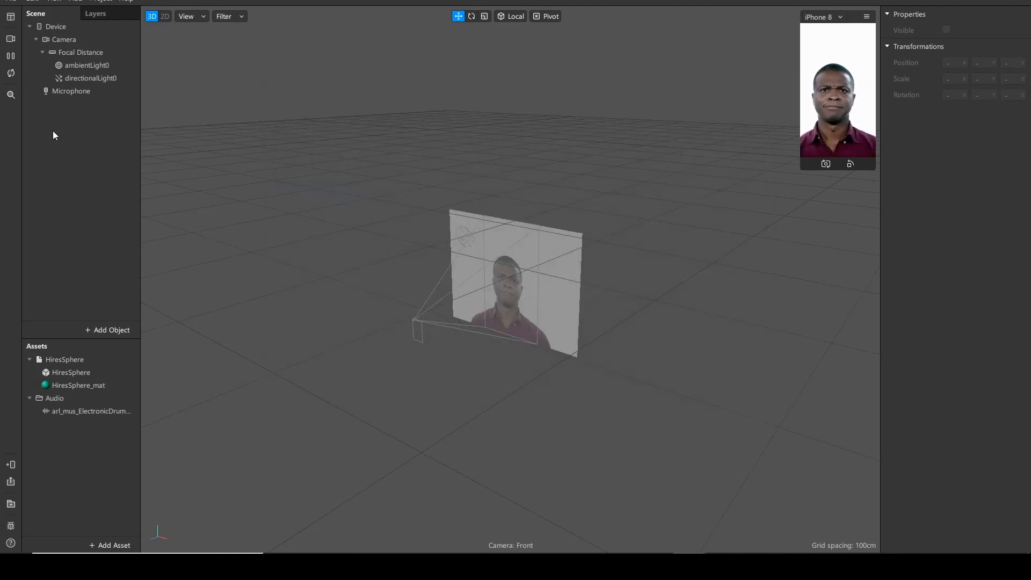
# Add a Face Tracker object to the scene
pyautogui.scroll(5, 553, 285)
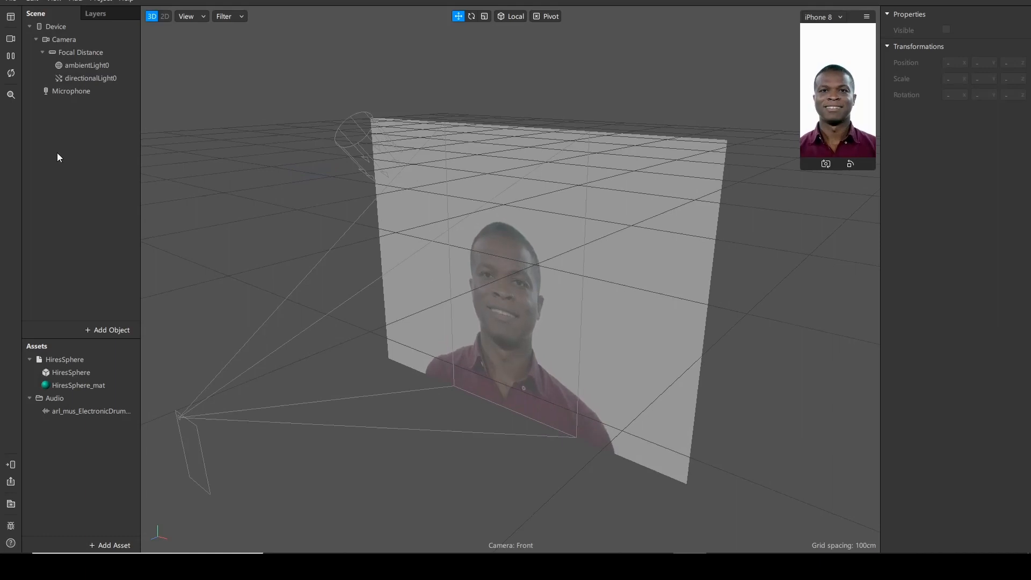
pyautogui.rightClick(65, 121)
pyautogui.click(106, 329)
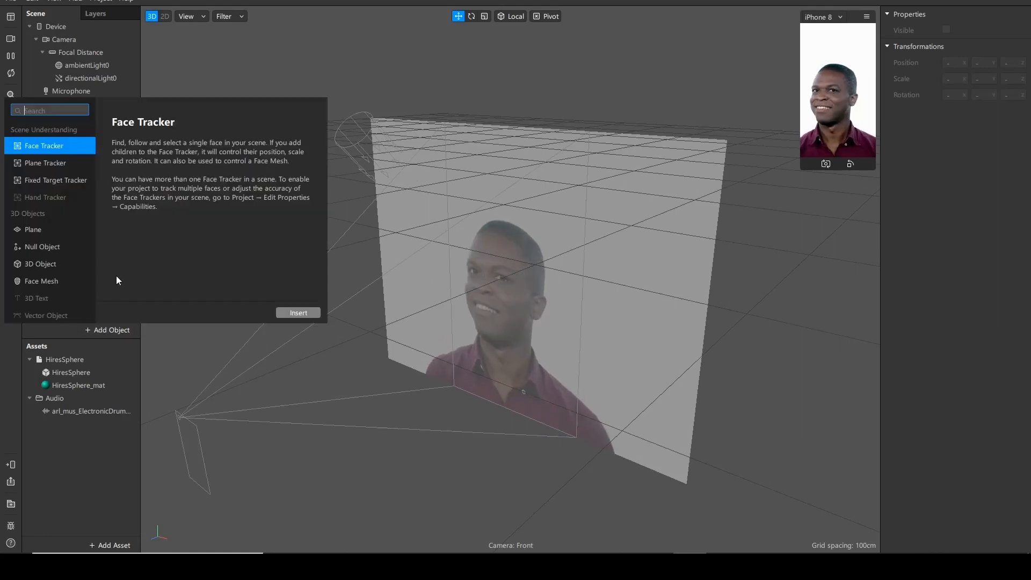
pyautogui.click(46, 146)
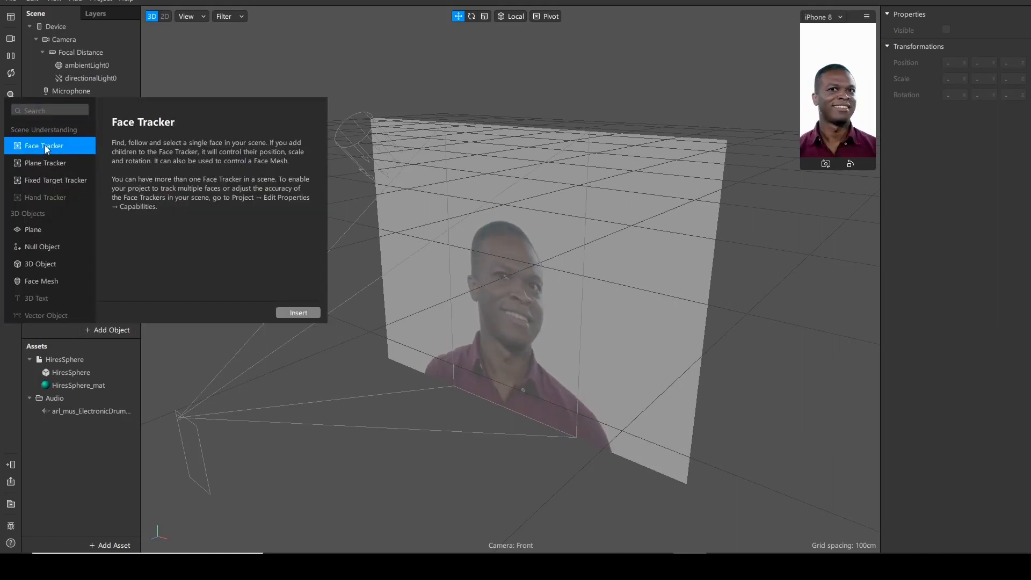
pyautogui.click(297, 312)
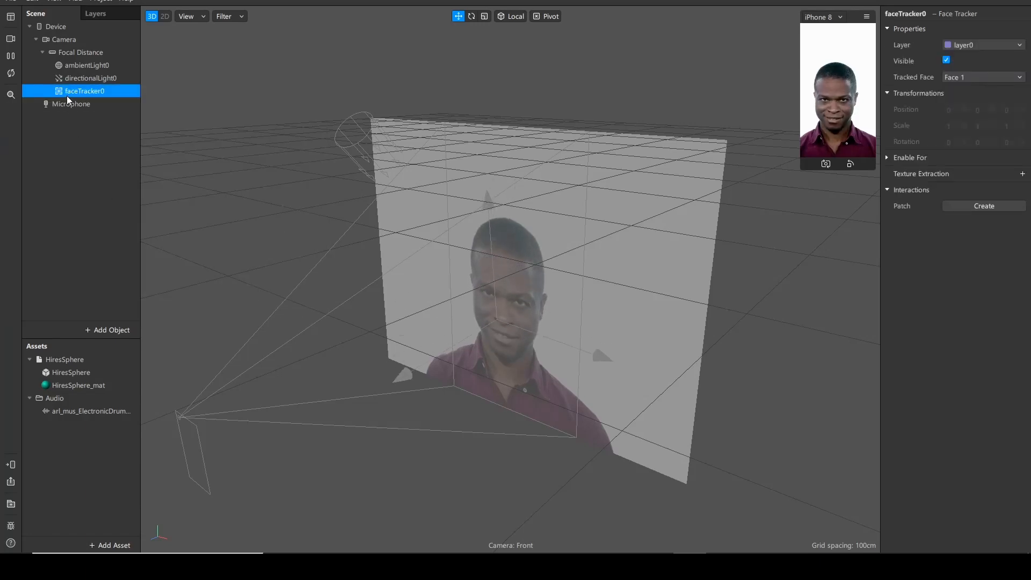
# Insert a Face Mesh as a child of faceTracker0
pyautogui.click(91, 330)
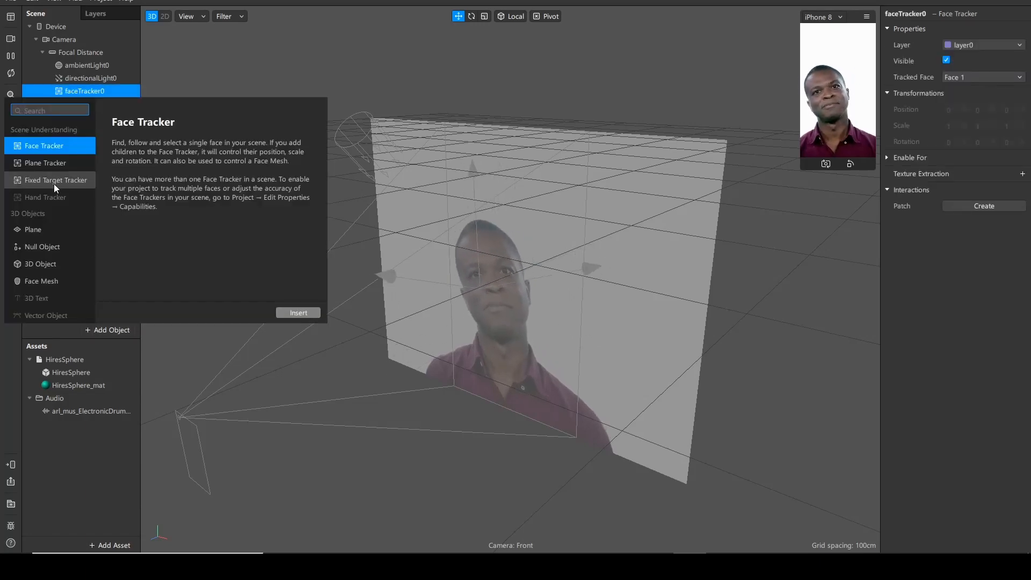
pyautogui.click(38, 278)
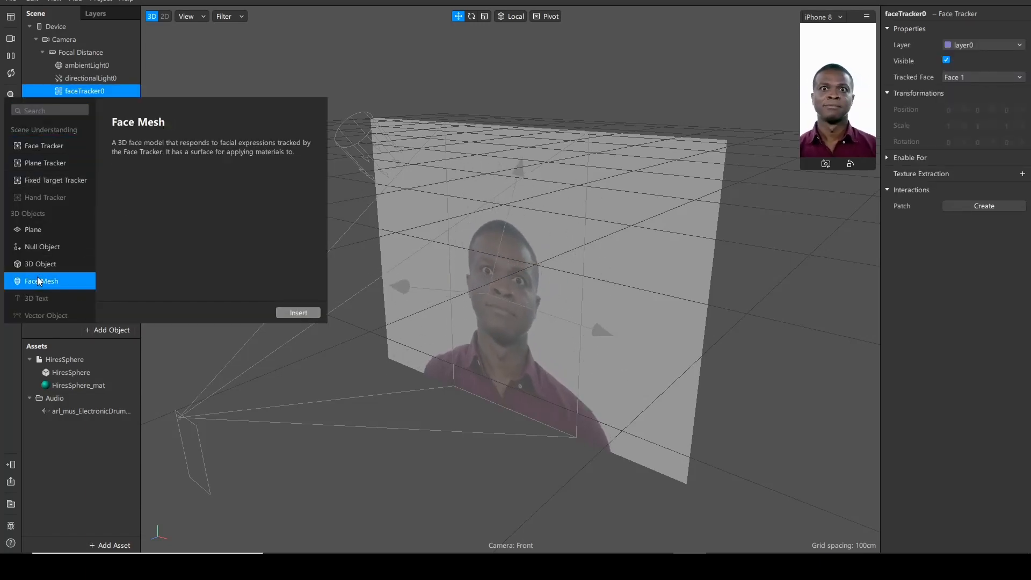
pyautogui.click(299, 313)
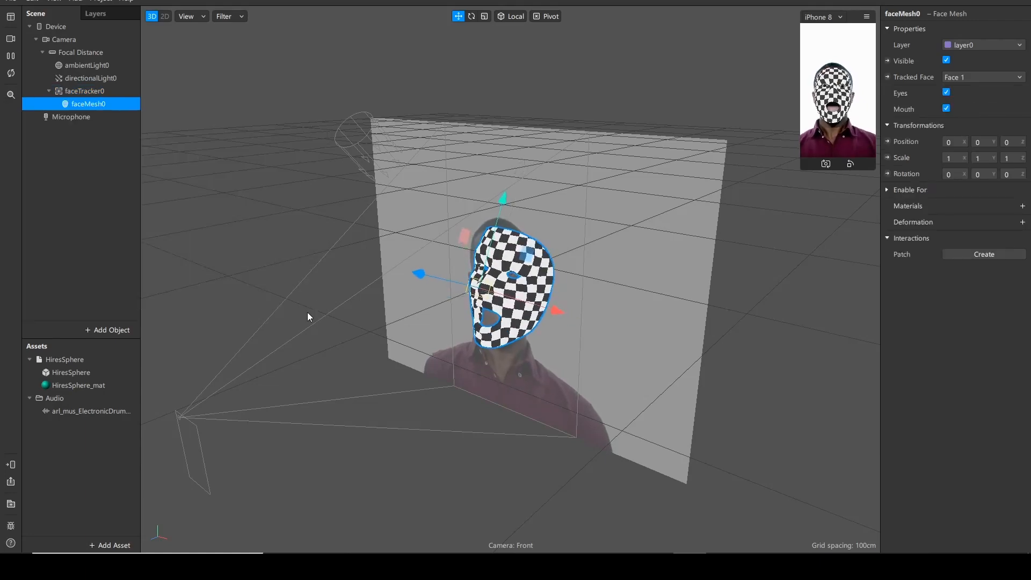
# Add a texture extraction to faceTracker0 and assign a newly created material to faceMesh0
pyautogui.click(77, 92)
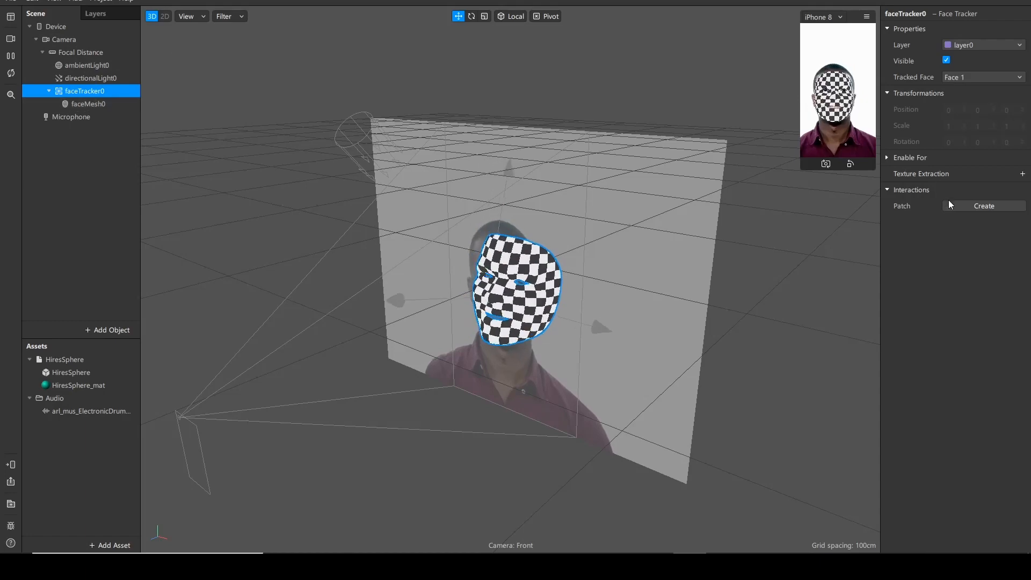
pyautogui.click(1023, 173)
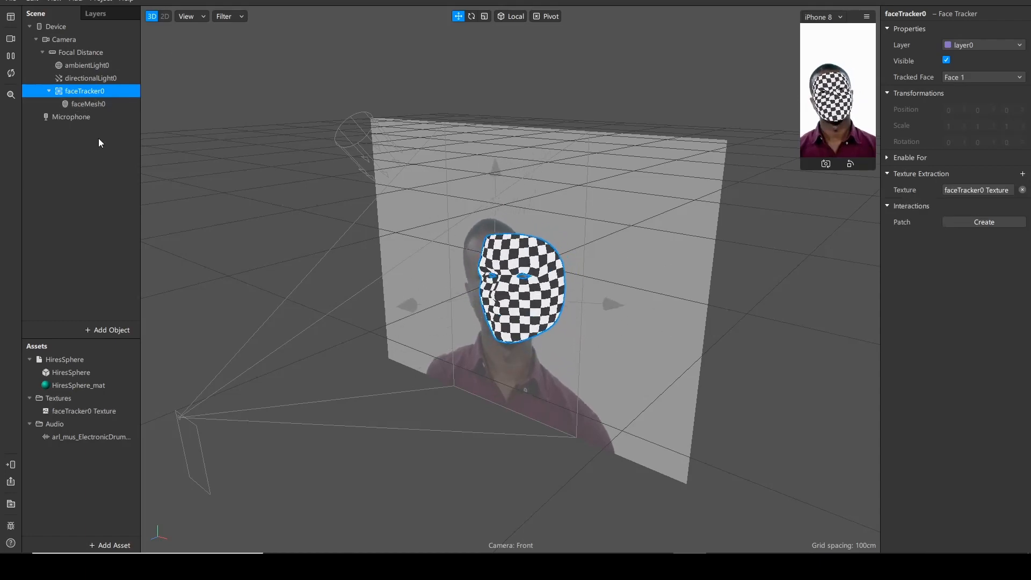
pyautogui.click(93, 105)
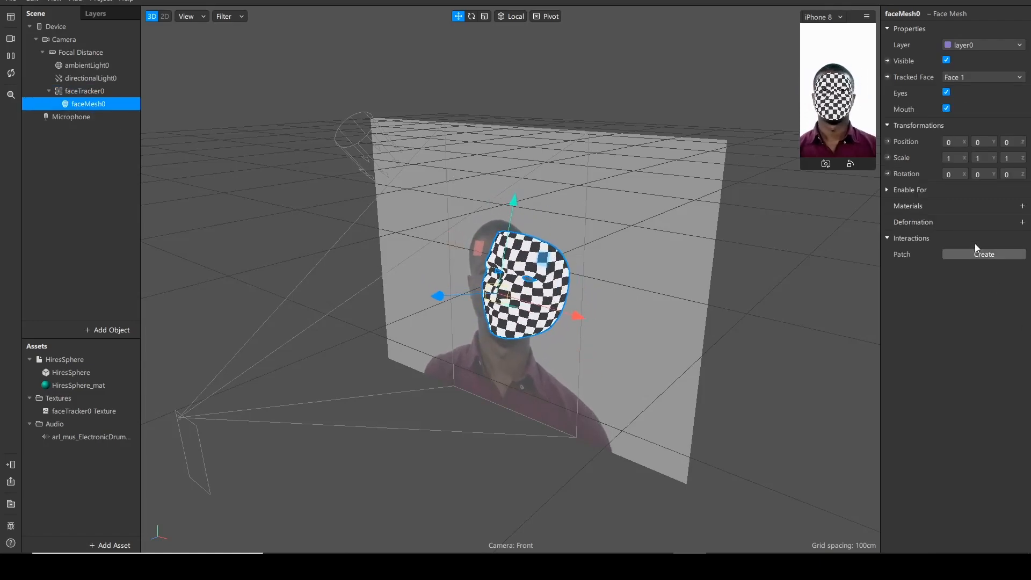
pyautogui.click(1021, 207)
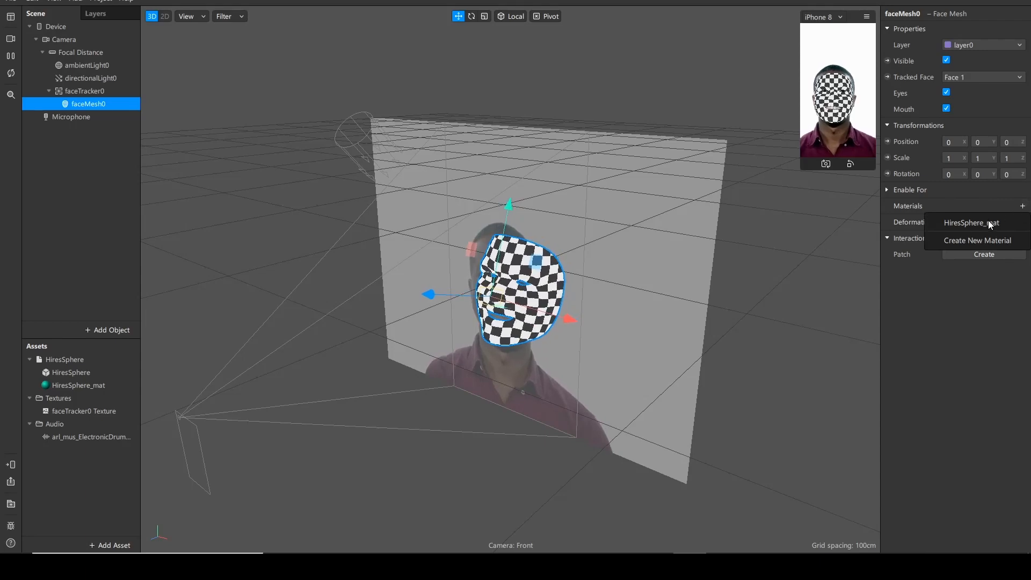
pyautogui.click(957, 237)
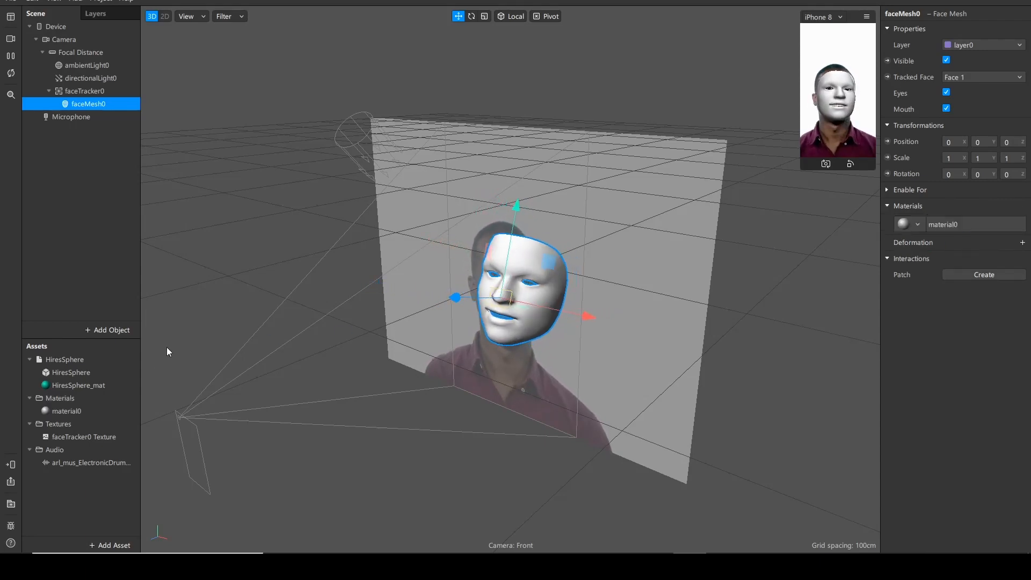
# Rename the material0 asset as "face"
pyautogui.click(72, 413)
pyautogui.rightClick(72, 413)
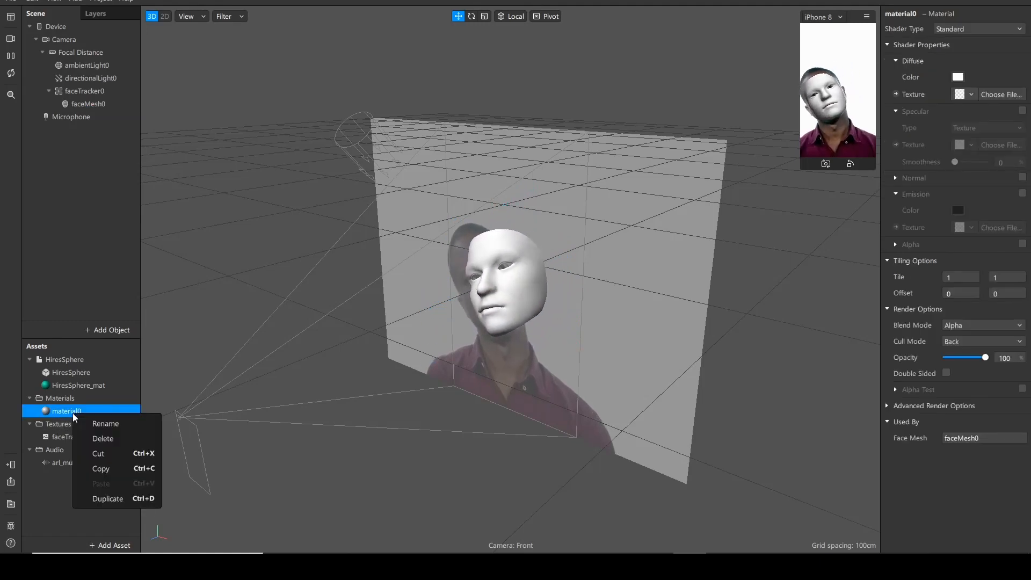
pyautogui.click(105, 423)
pyautogui.write('fa')
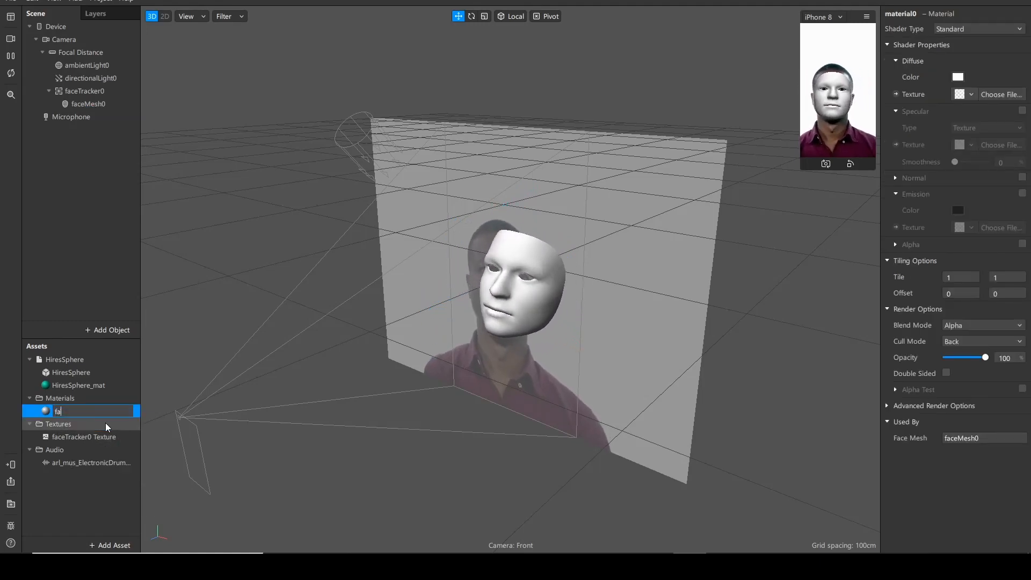
pyautogui.write('ce')
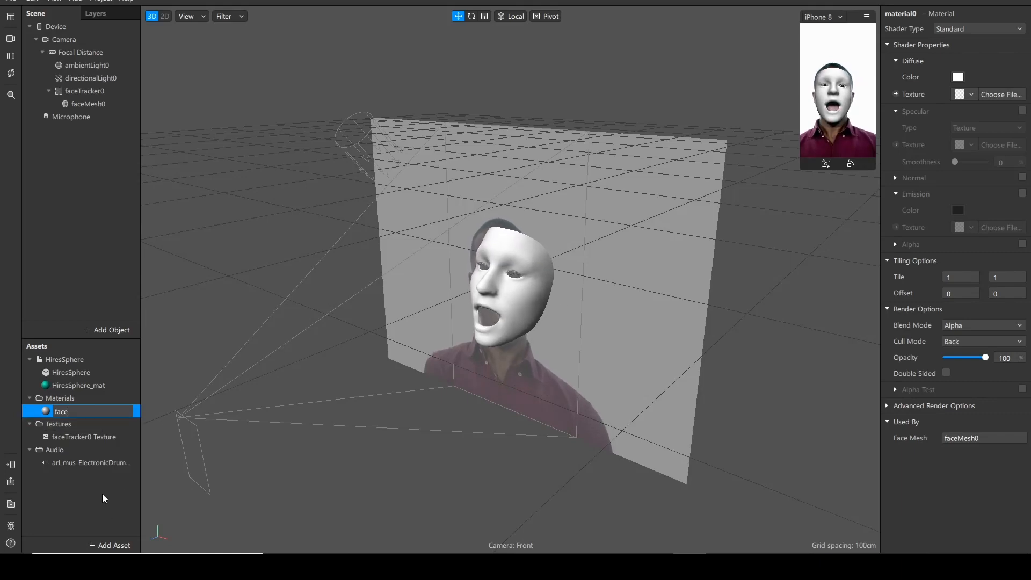
# Set the face material's diffuse texture to faceTracker0 Texture and its shader type to Flat
pyautogui.click(67, 411)
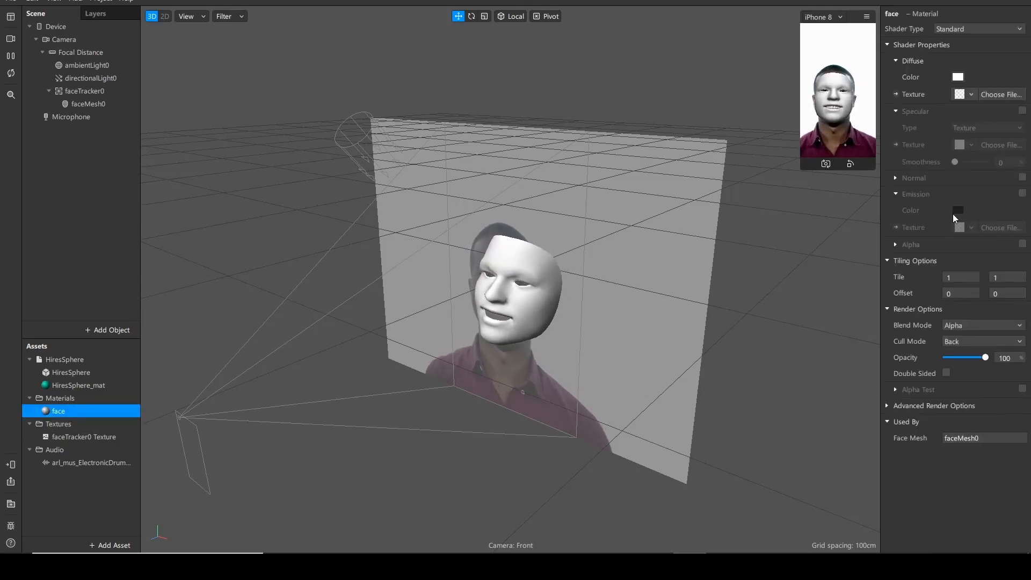
pyautogui.click(971, 94)
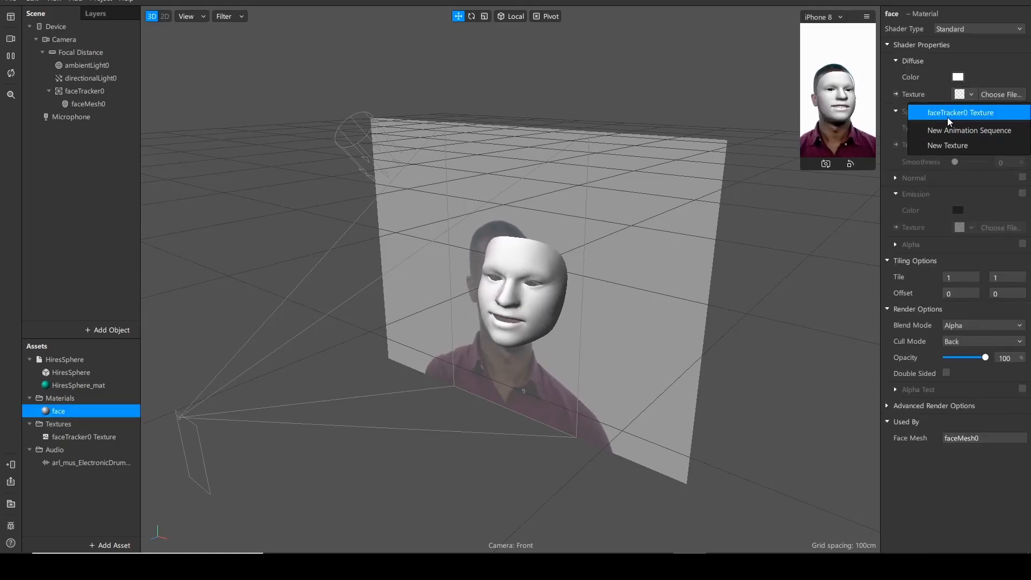
pyautogui.click(947, 113)
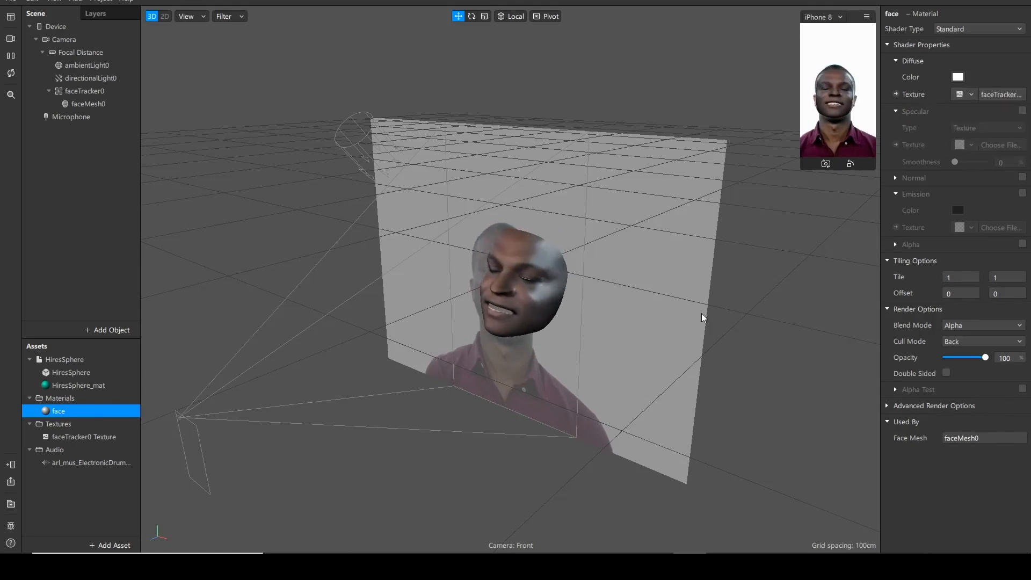
pyautogui.click(941, 33)
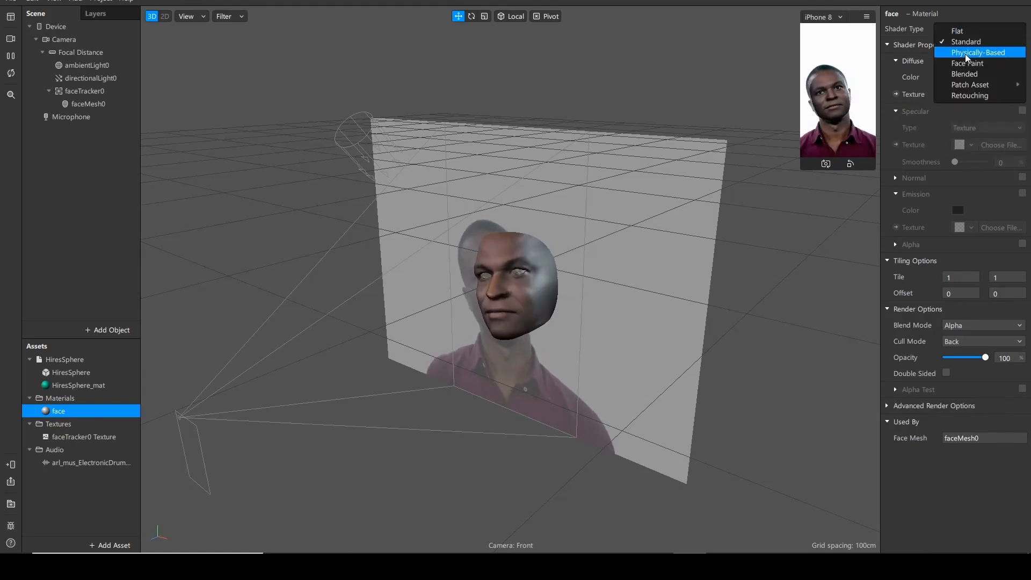
pyautogui.click(970, 30)
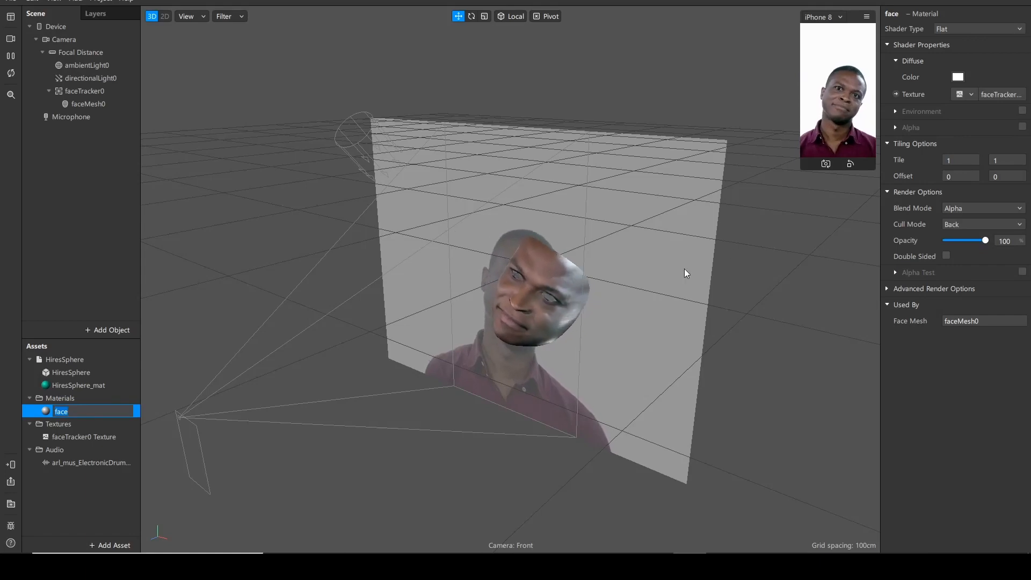
pyautogui.click(142, 394)
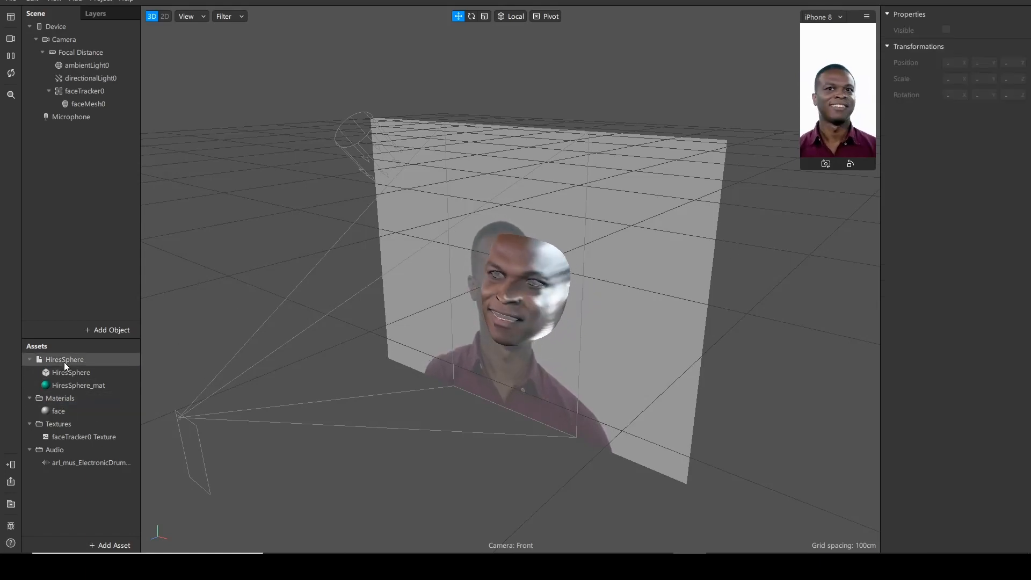
# Place the HiresSphere asset in the scene under Focal Distance and raise it above the head, to a Y position of about 0.17
pyautogui.moveTo(64, 361); pyautogui.dragTo(63, 117)
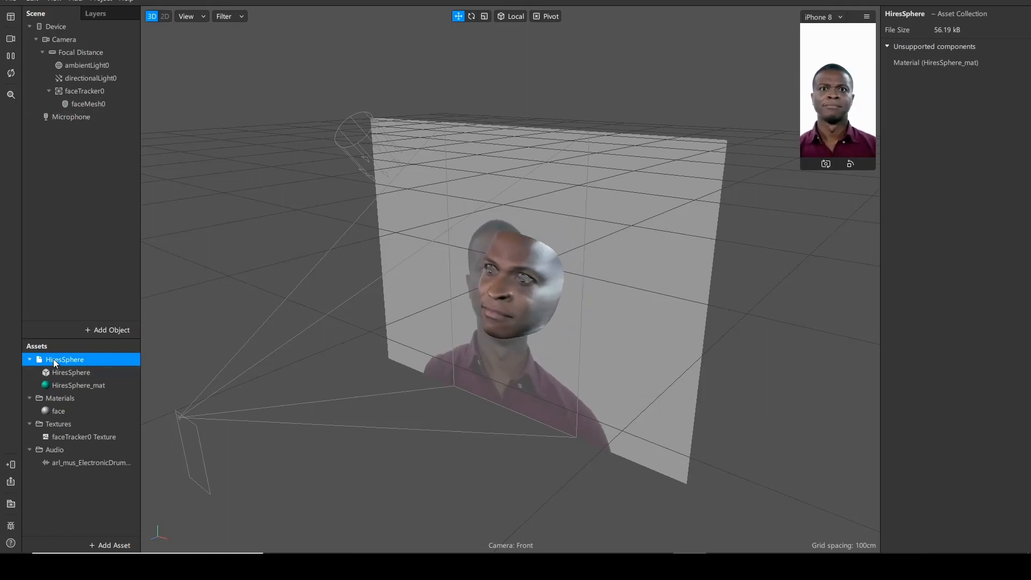
pyautogui.moveTo(53, 359); pyautogui.dragTo(57, 139)
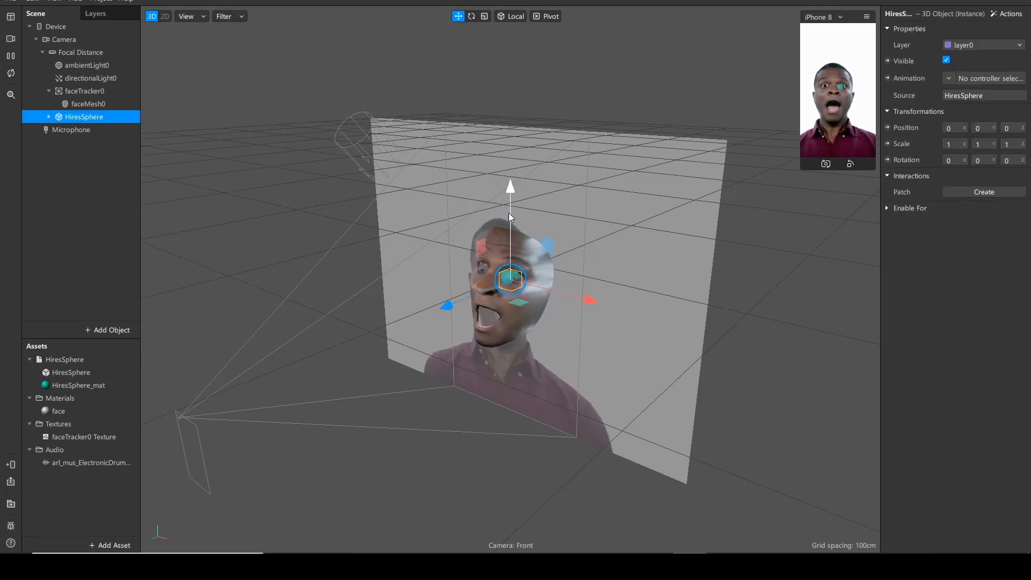
pyautogui.moveTo(510, 205); pyautogui.dragTo(513, 76)
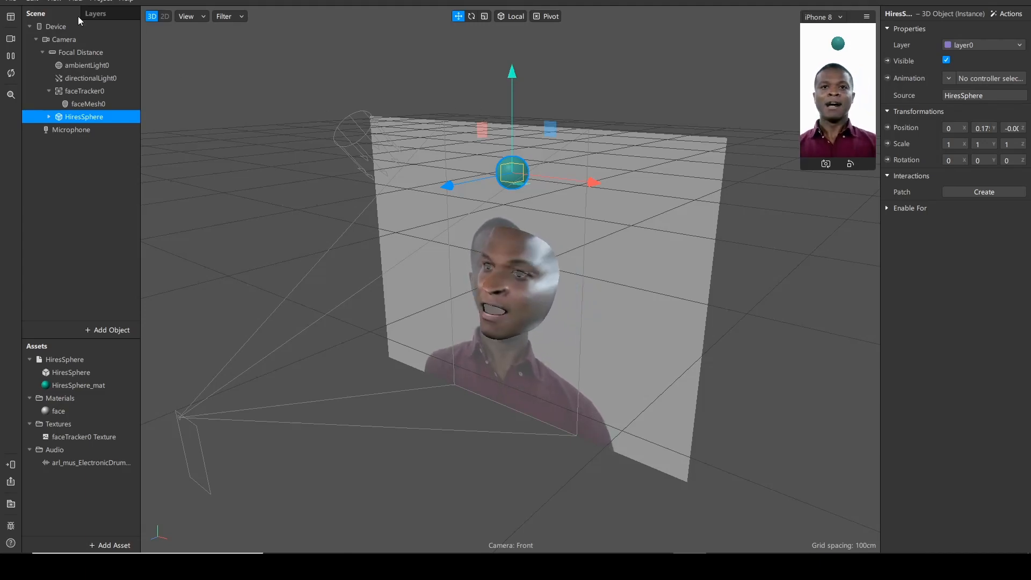
# Show the Patch Editor and insert a Speaker object into the scene
pyautogui.click(54, 1)
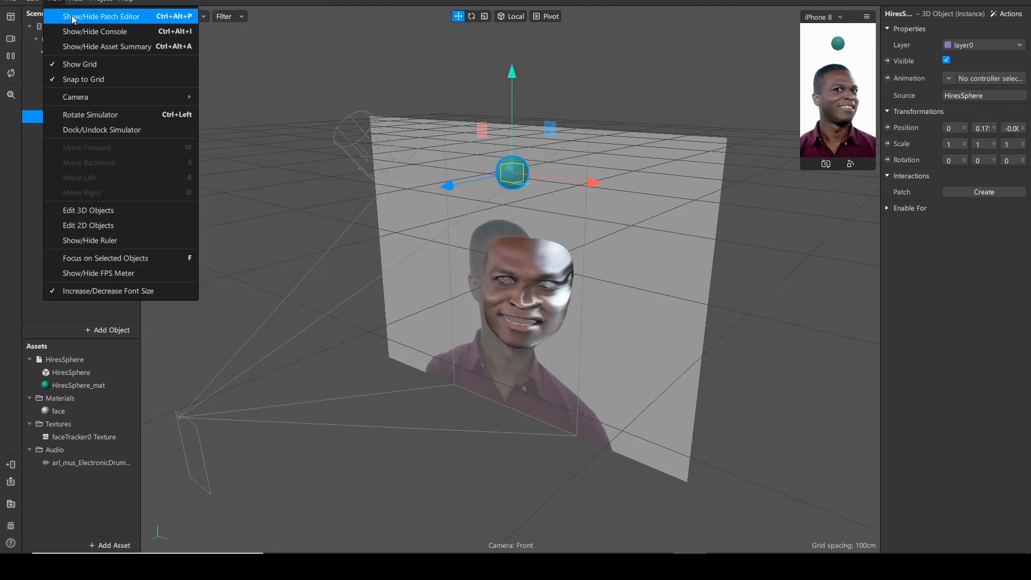
pyautogui.click(73, 16)
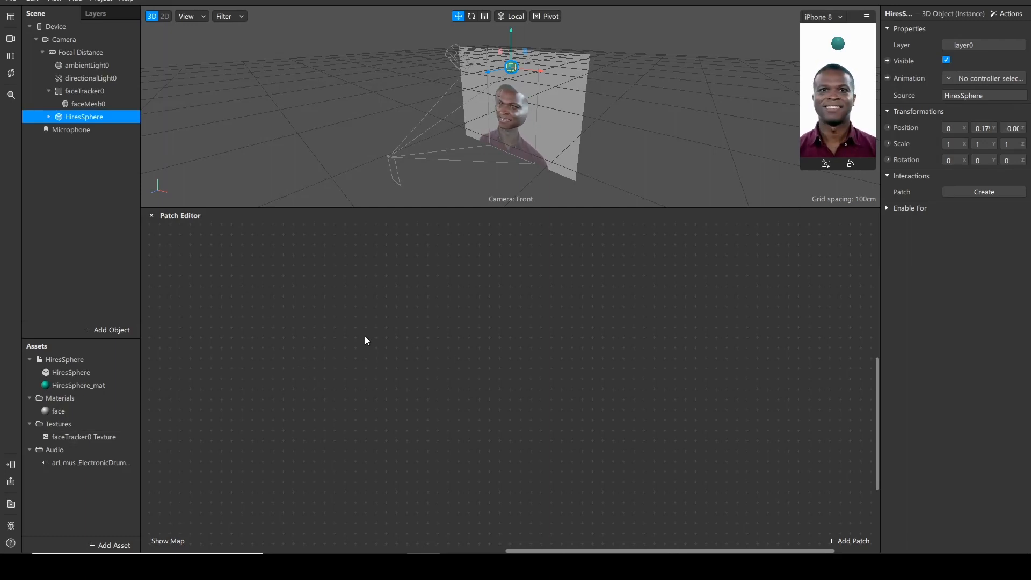
pyautogui.rightClick(84, 182)
pyautogui.click(91, 320)
pyautogui.click(92, 329)
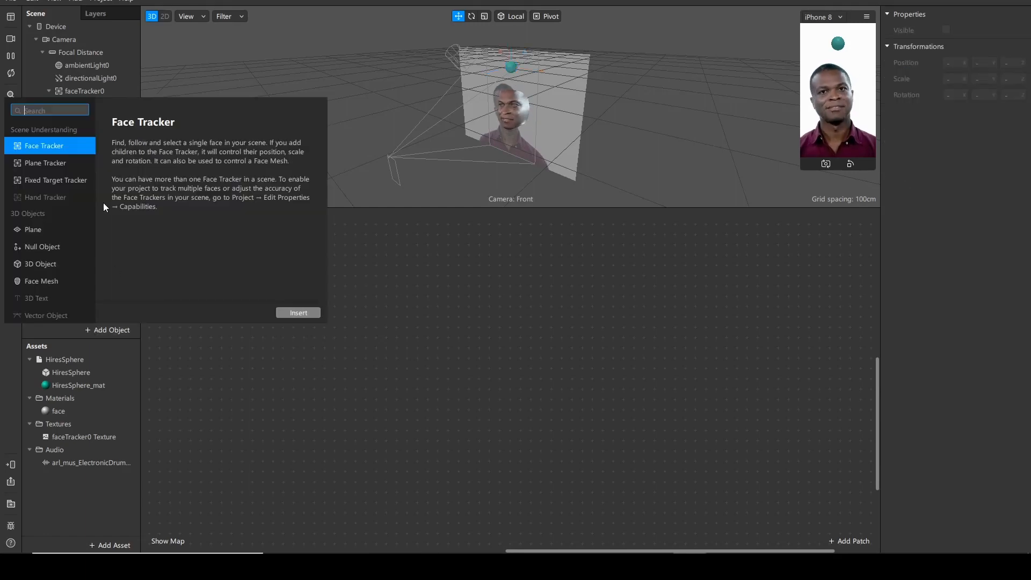
pyautogui.write('s')
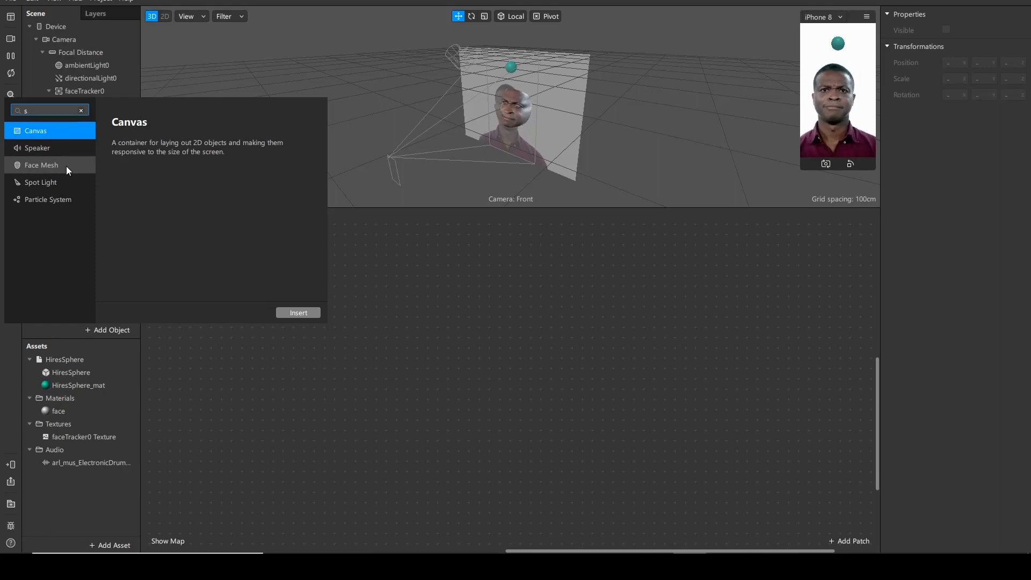
pyautogui.click(55, 145)
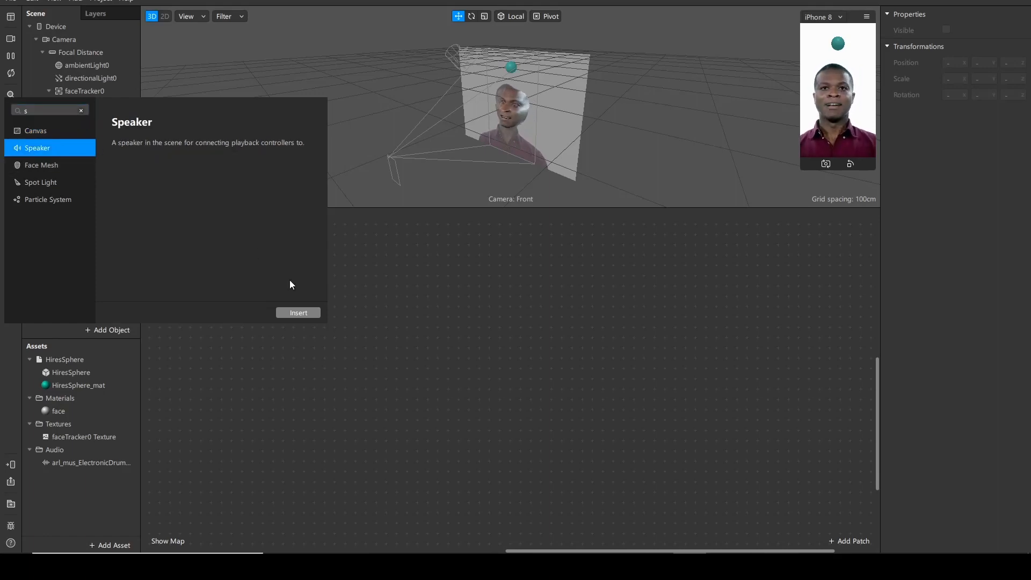
pyautogui.click(299, 311)
pyautogui.click(233, 267)
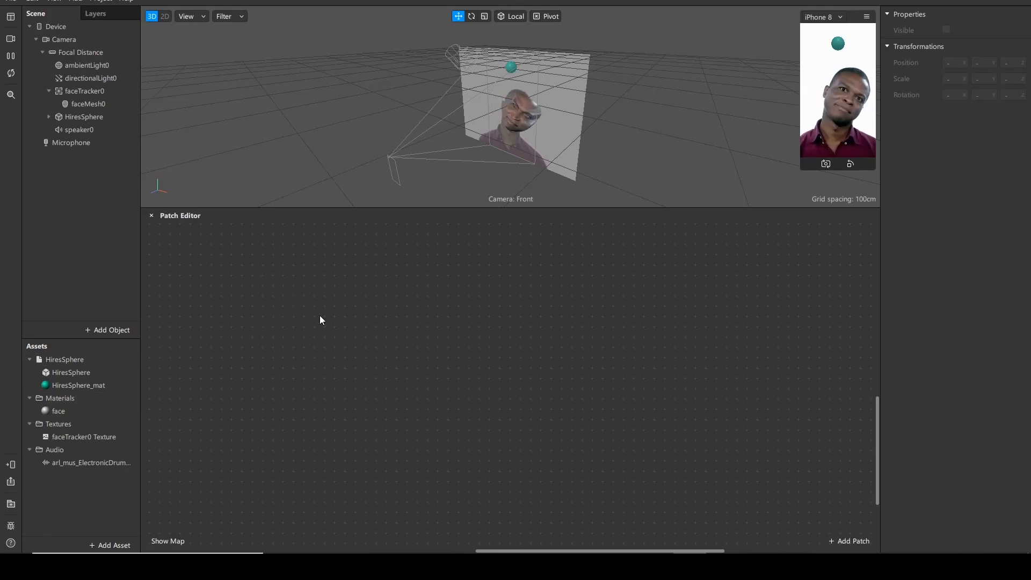
# Add a Screen Tap patch and connect its tap output to the Flip input of a new Switch patch placed just above it
pyautogui.doubleClick(268, 350)
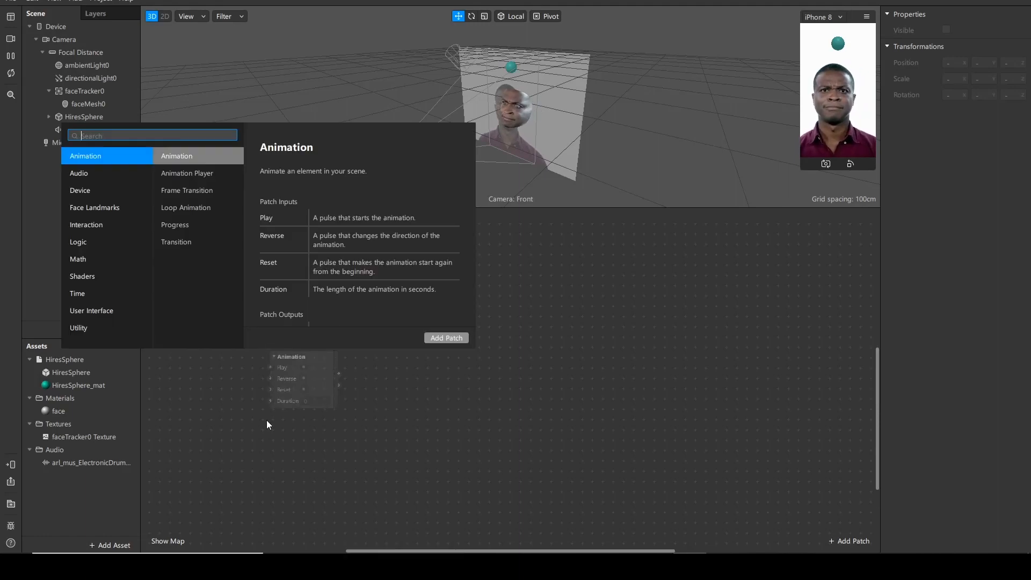
pyautogui.write('scr')
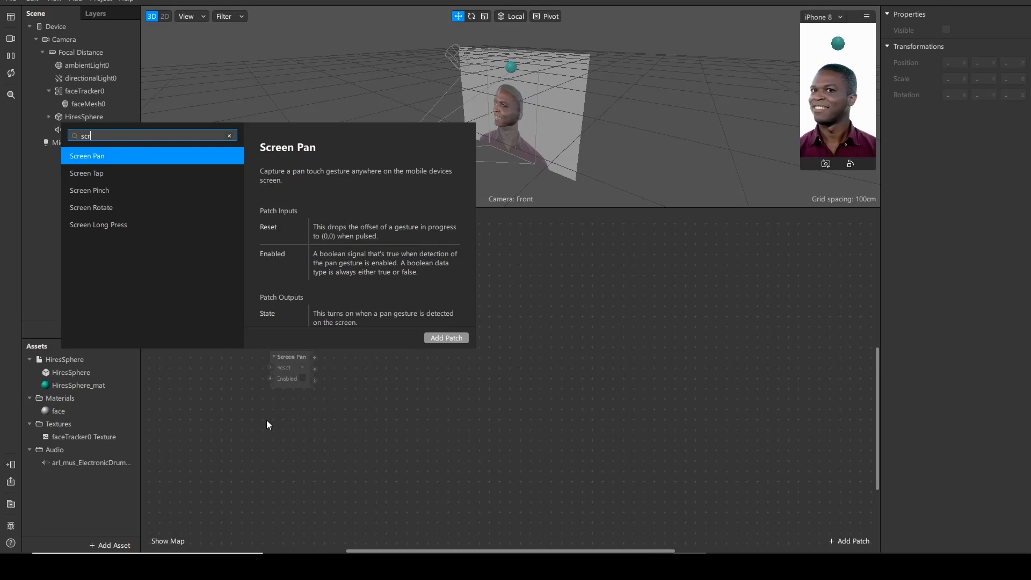
pyautogui.press('Down')
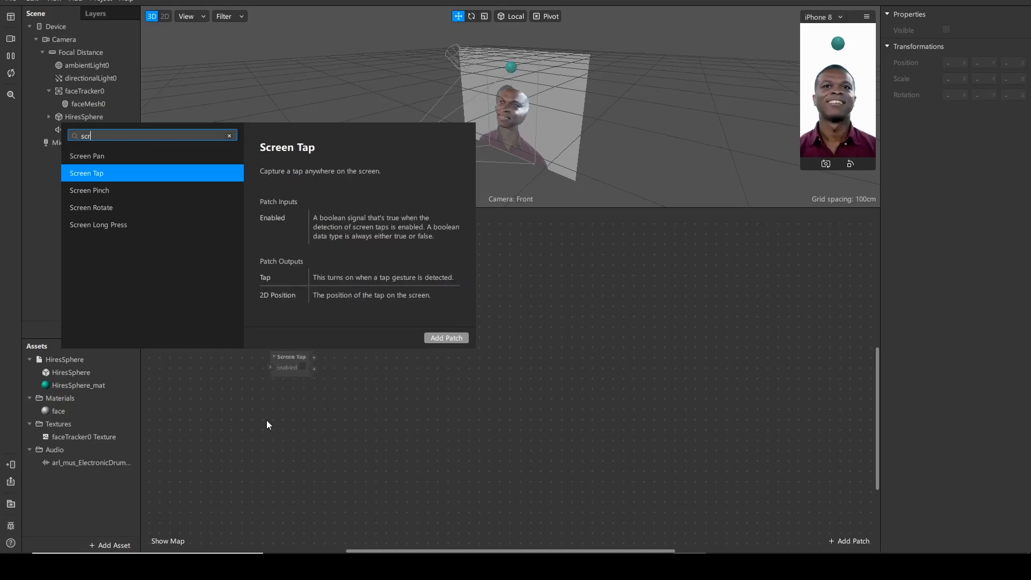
pyautogui.press('Return')
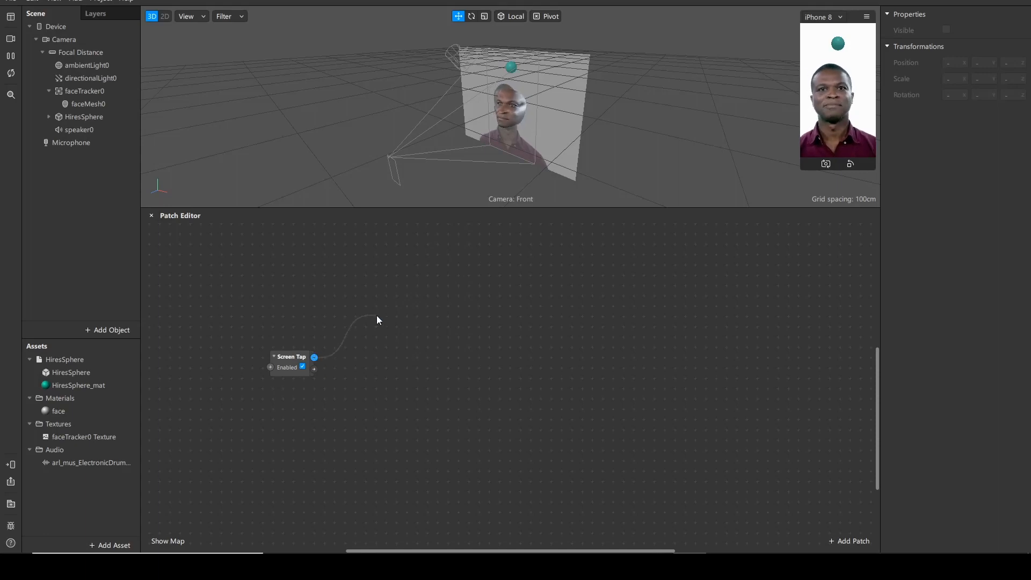
pyautogui.moveTo(377, 319); pyautogui.dragTo(377, 319)
pyautogui.write('sw')
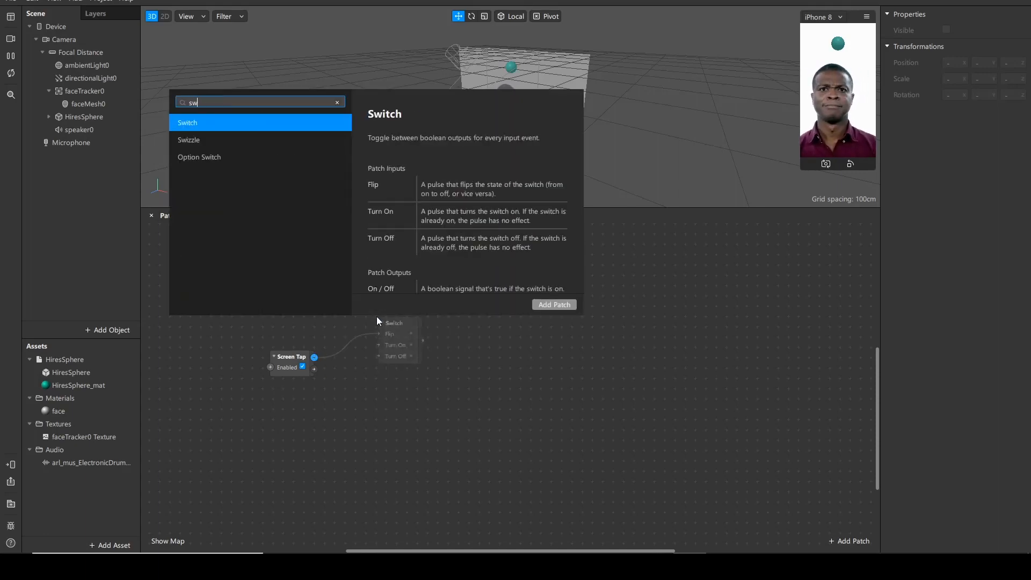
pyautogui.press('Return')
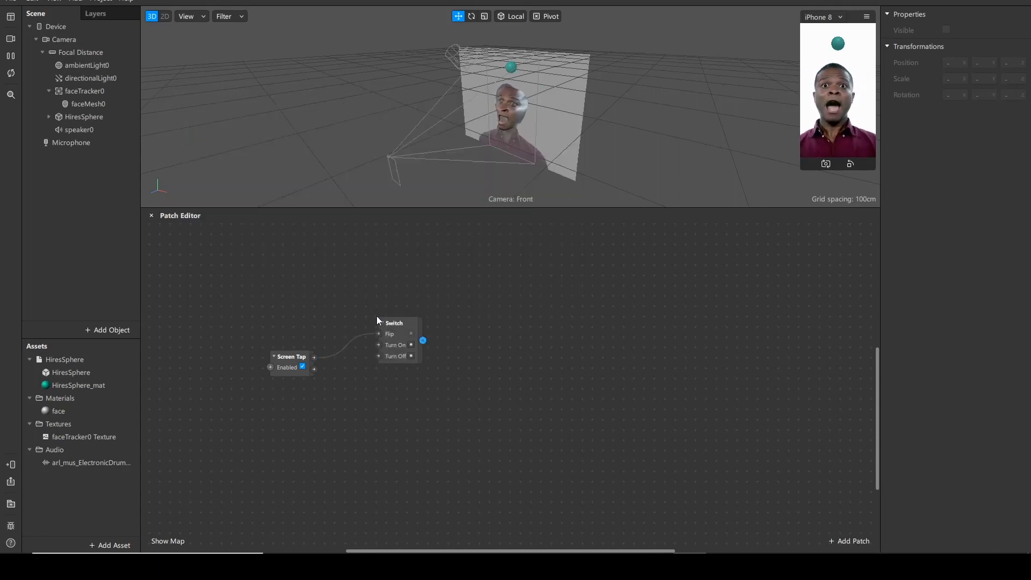
pyautogui.moveTo(407, 323); pyautogui.dragTo(347, 312)
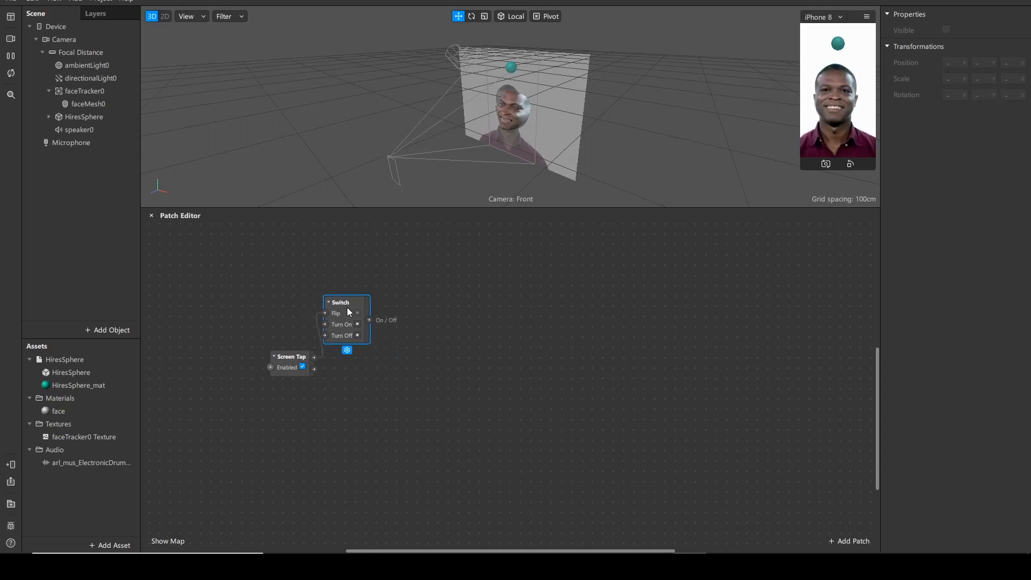
# Connect the Switch's On / Off output to a new Pulse patch
pyautogui.moveTo(412, 307); pyautogui.dragTo(412, 307)
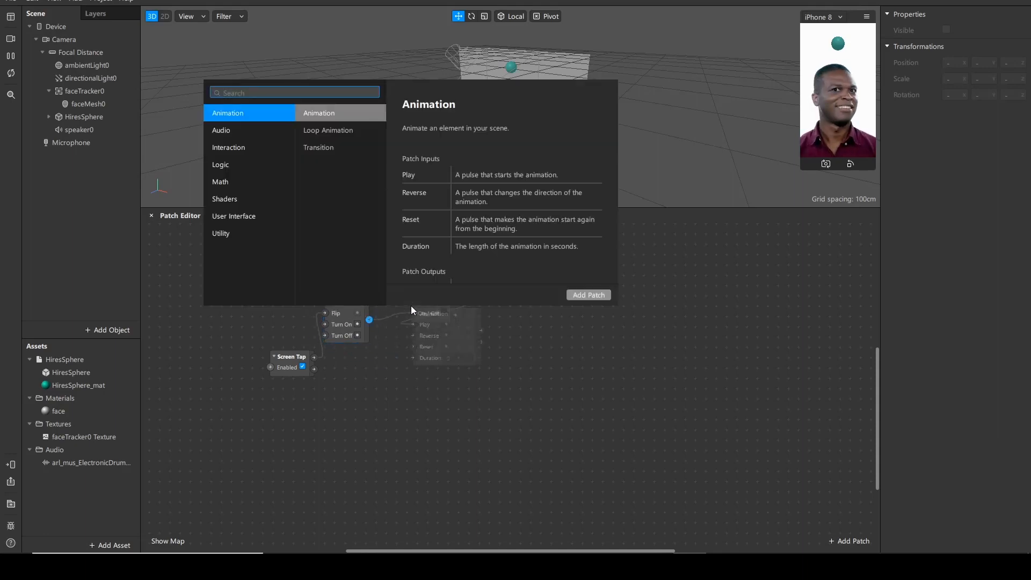
pyautogui.write('pul')
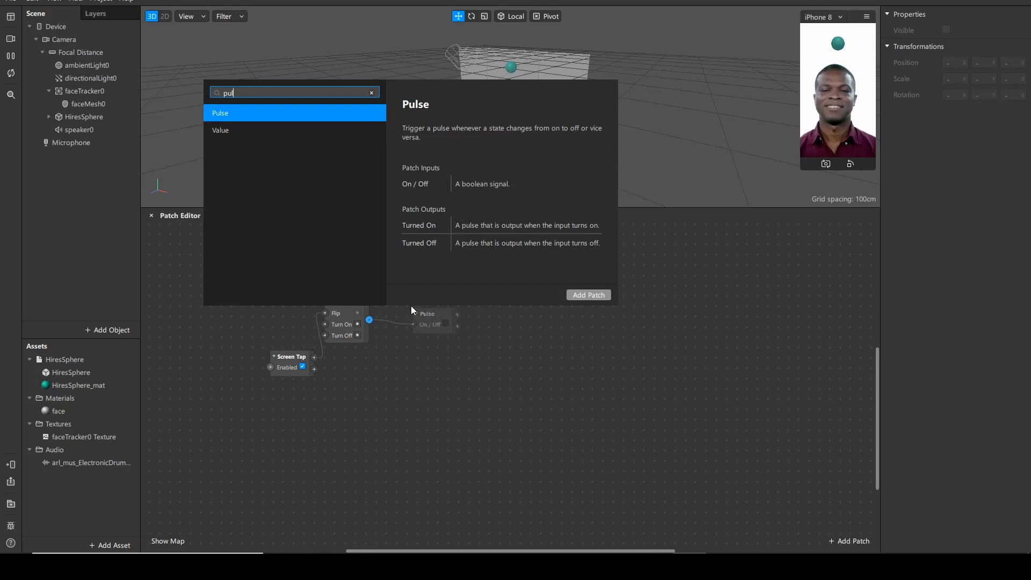
pyautogui.press('Return')
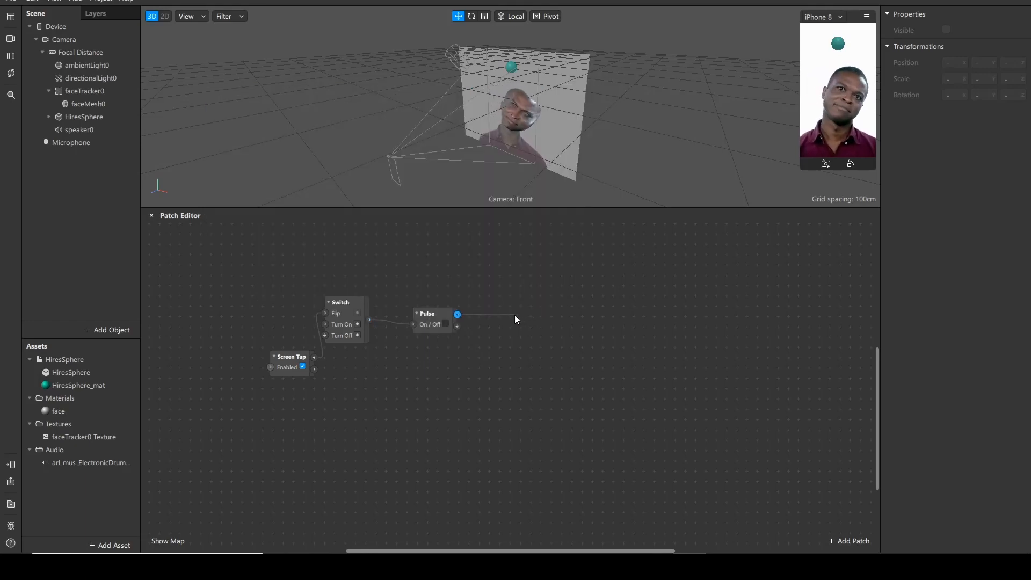
# Connect the Pulse's Turned On output to the Play input of a new Single-Clip Controller patch and position that patch beside the Pulse
pyautogui.moveTo(514, 314); pyautogui.dragTo(510, 317)
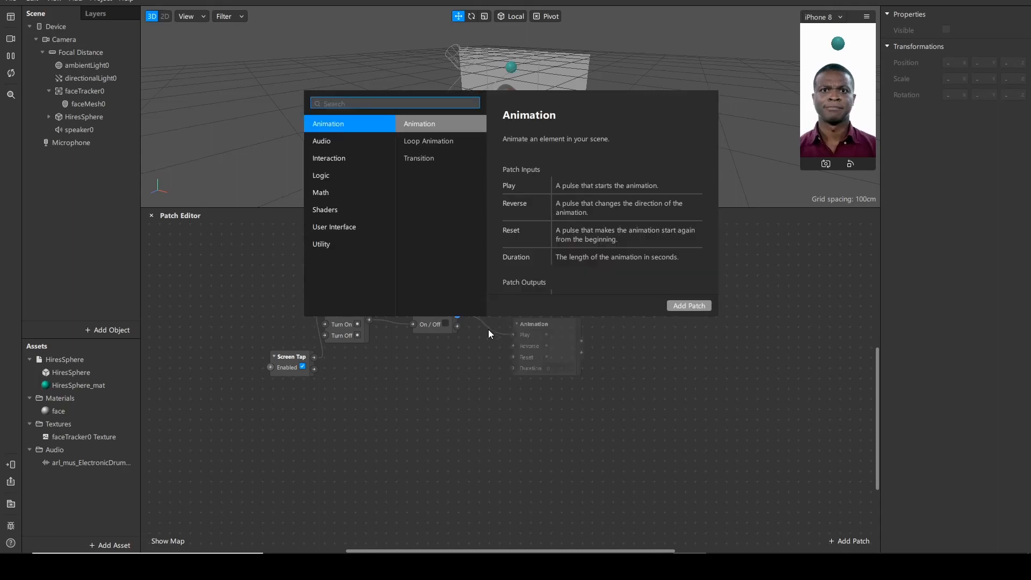
pyautogui.write('s')
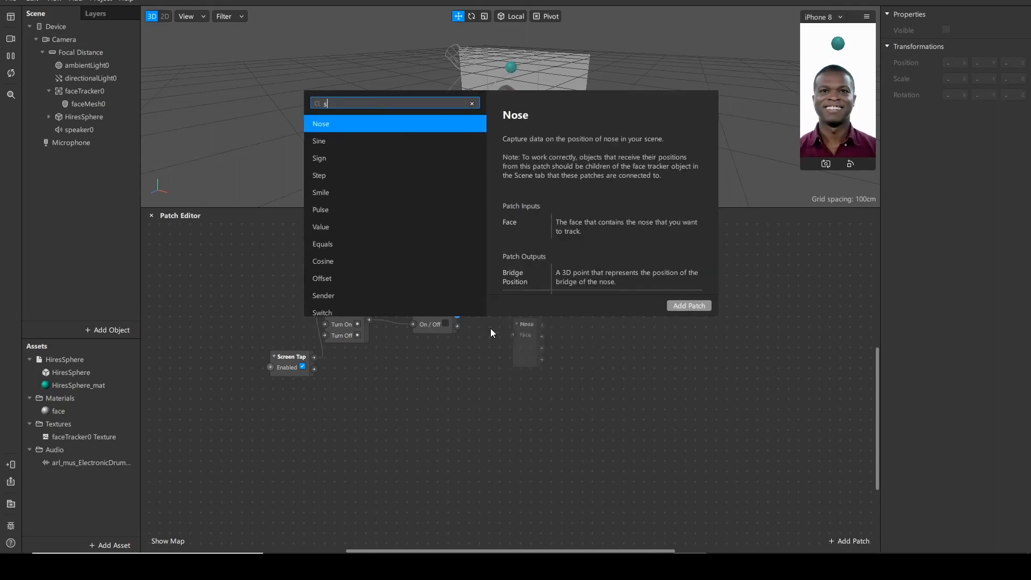
pyautogui.write('ing')
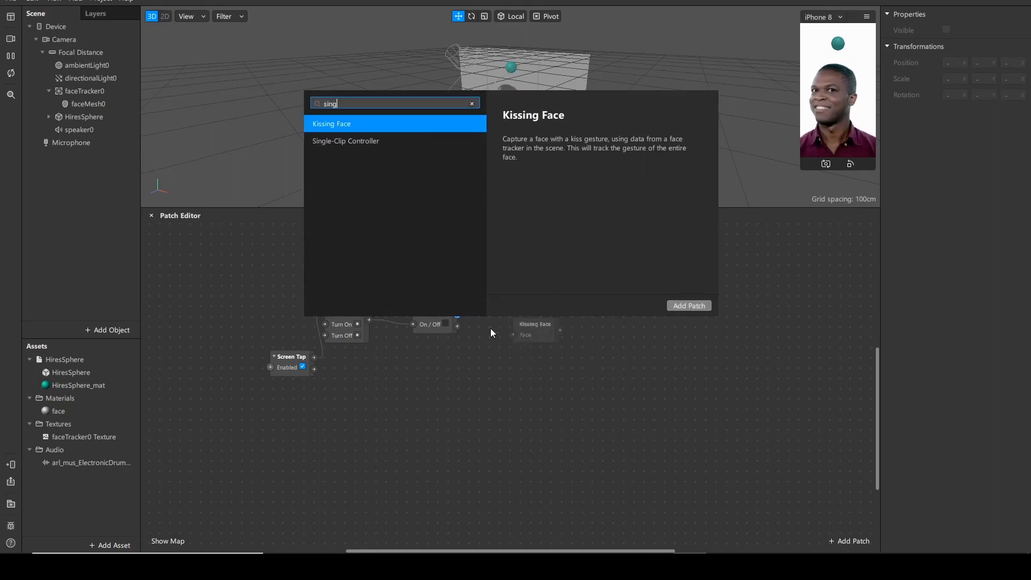
pyautogui.press('Down')
pyautogui.press('Return')
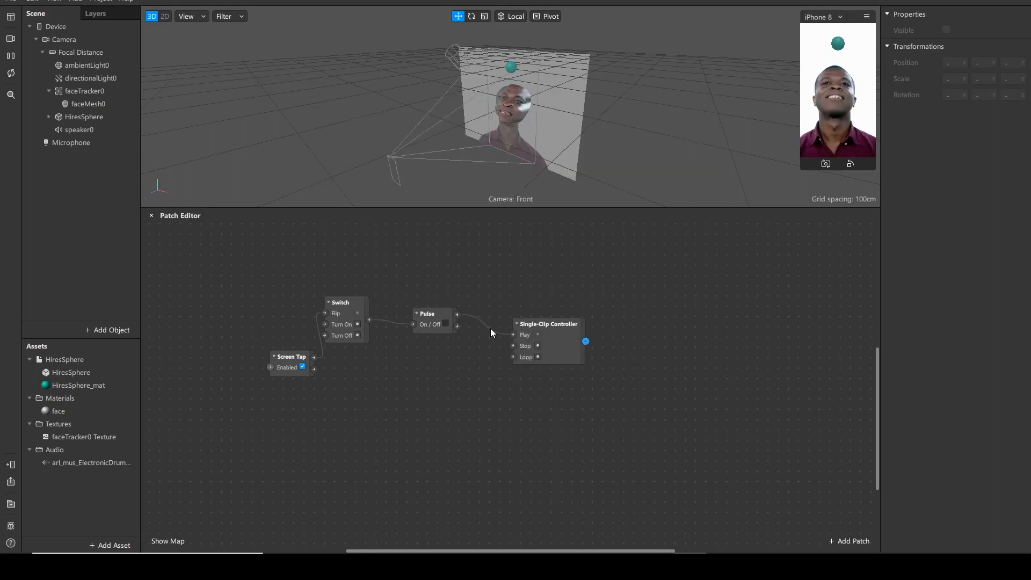
pyautogui.moveTo(541, 329); pyautogui.dragTo(530, 295)
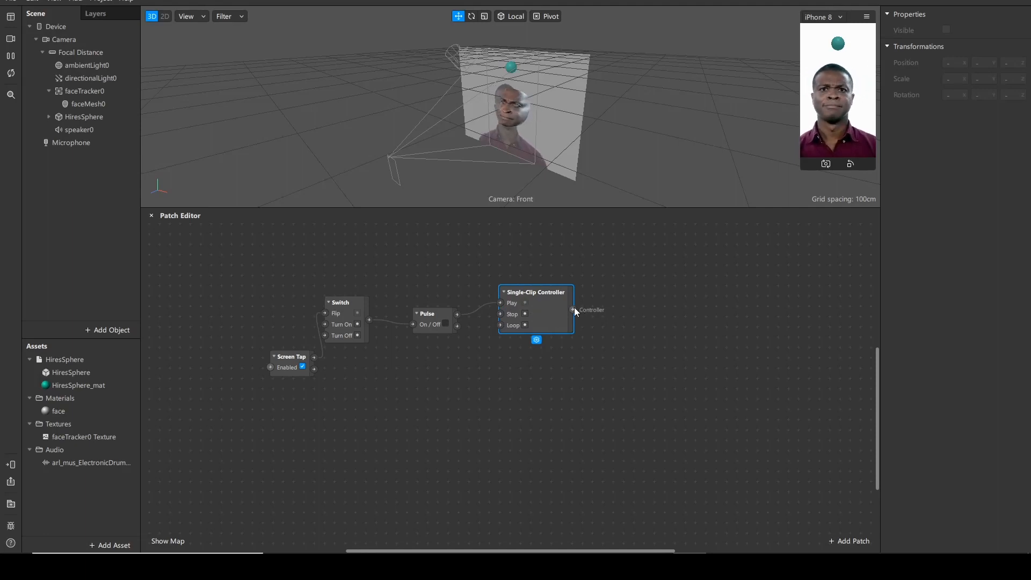
# Connect the Single-Clip Controller's output to a new Audio Player patch and feed the electronic drum beat clip into its Audio Clip input
pyautogui.moveTo(573, 309); pyautogui.dragTo(612, 267)
pyautogui.write('a')
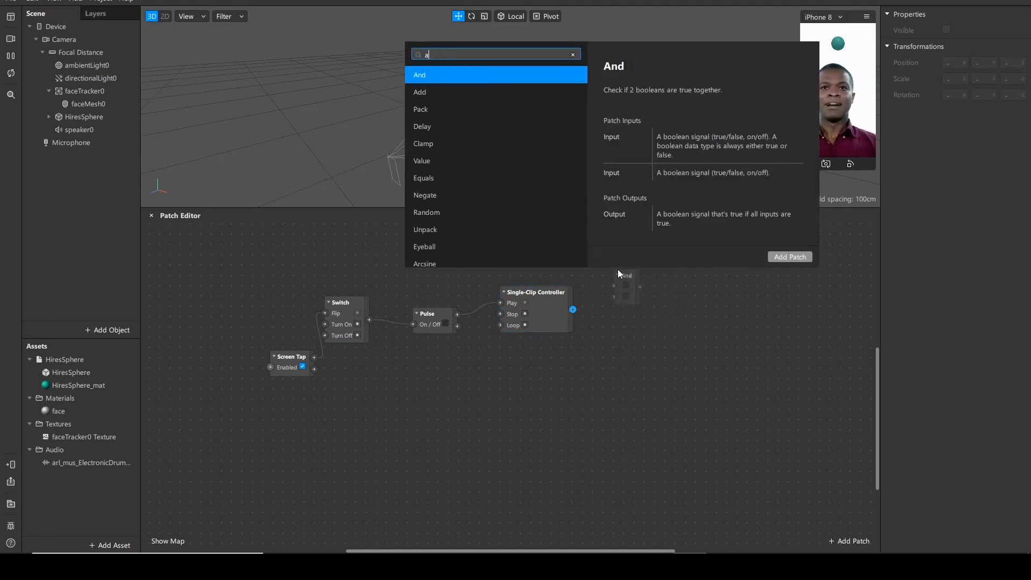
pyautogui.write('udio')
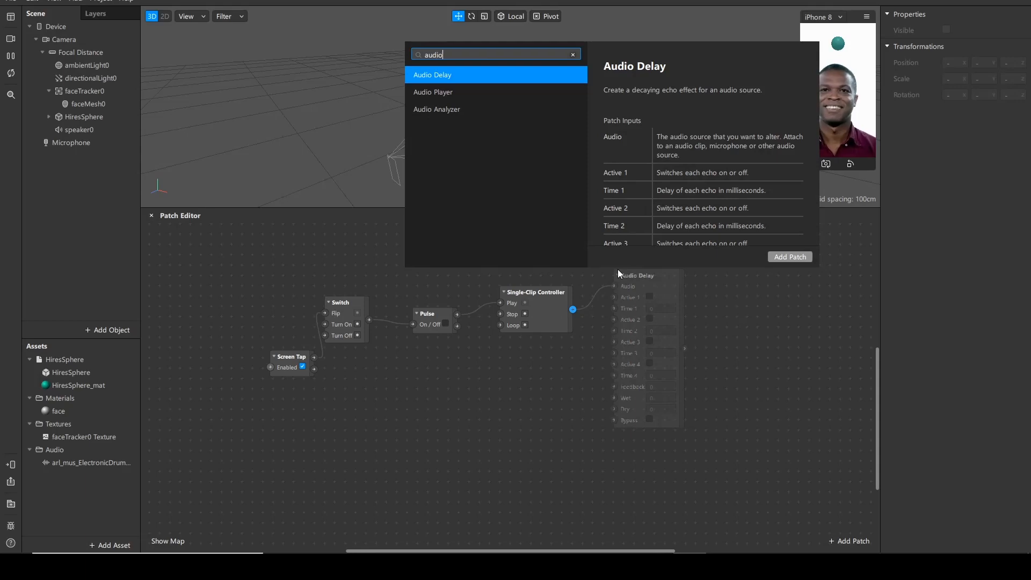
pyautogui.press('Down')
pyautogui.press('Return')
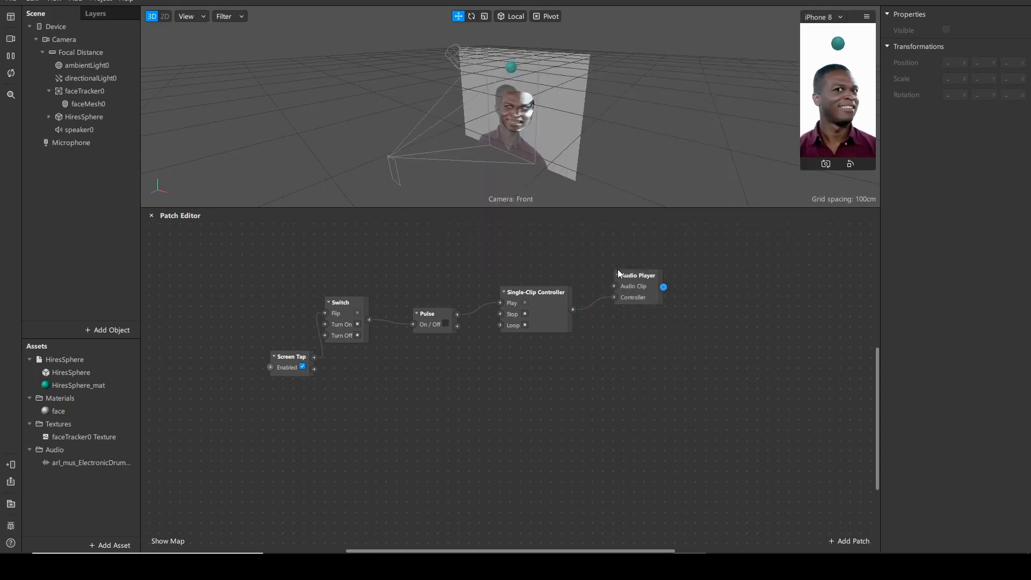
pyautogui.moveTo(622, 299); pyautogui.dragTo(607, 260)
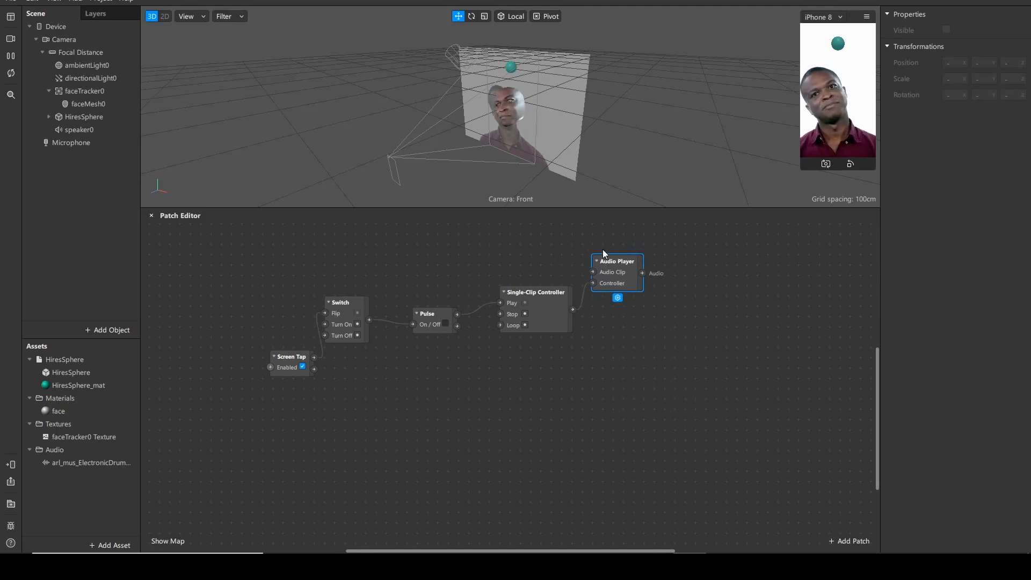
pyautogui.moveTo(76, 463); pyautogui.dragTo(478, 252)
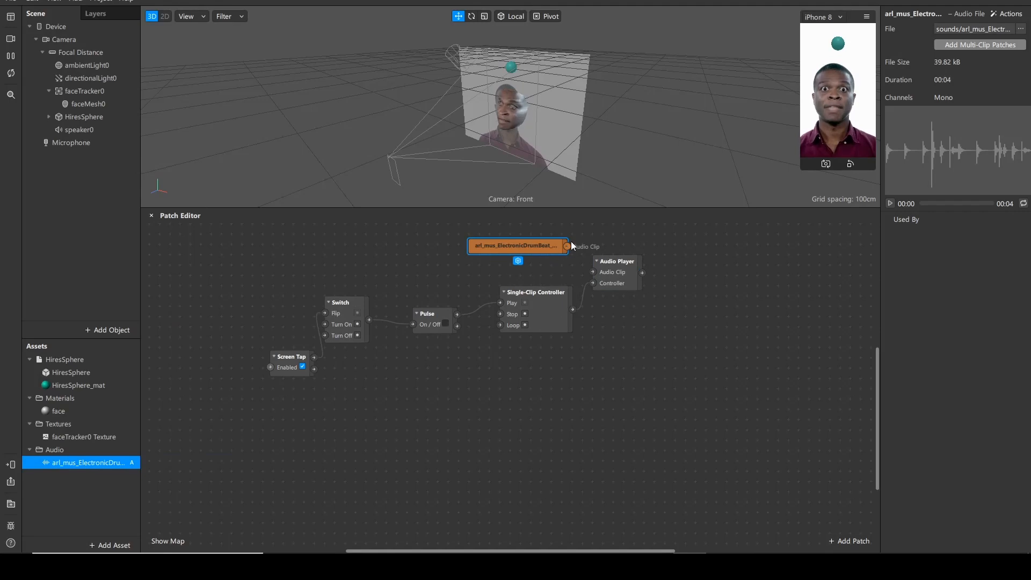
pyautogui.moveTo(566, 246); pyautogui.dragTo(593, 273)
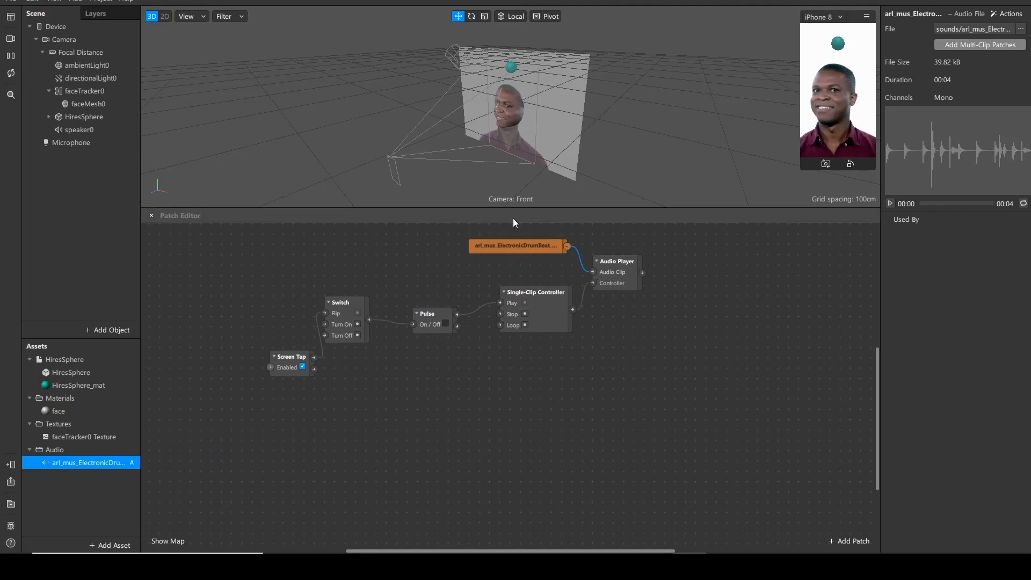
# Connect the Audio Player's Audio output to the Audio input of a new Energy Meter patch placed beside it
pyautogui.scroll(1, 677, 284)
pyautogui.click(623, 304)
pyautogui.moveTo(643, 312); pyautogui.dragTo(689, 308)
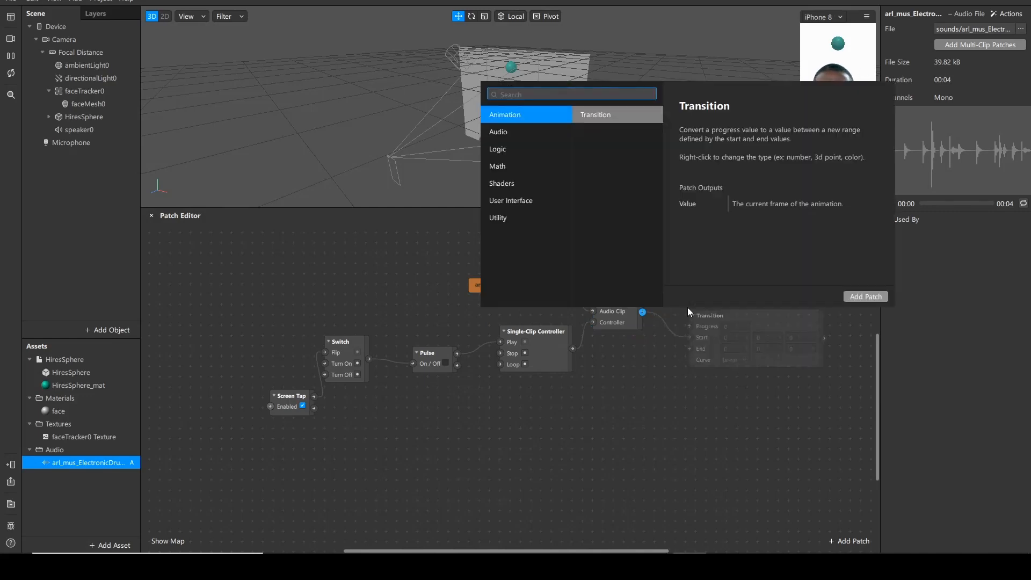
pyautogui.write('ener')
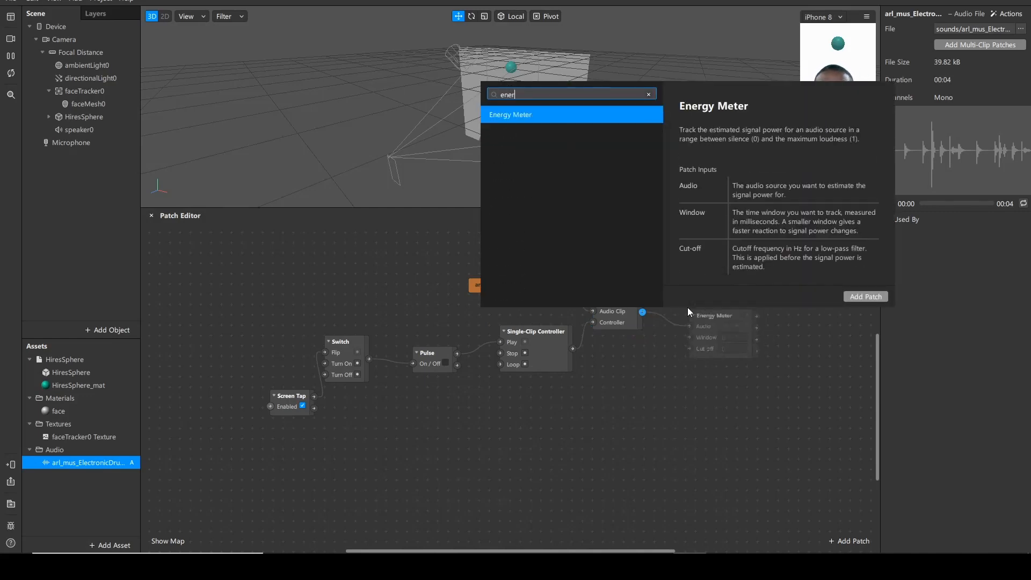
pyautogui.press('Return')
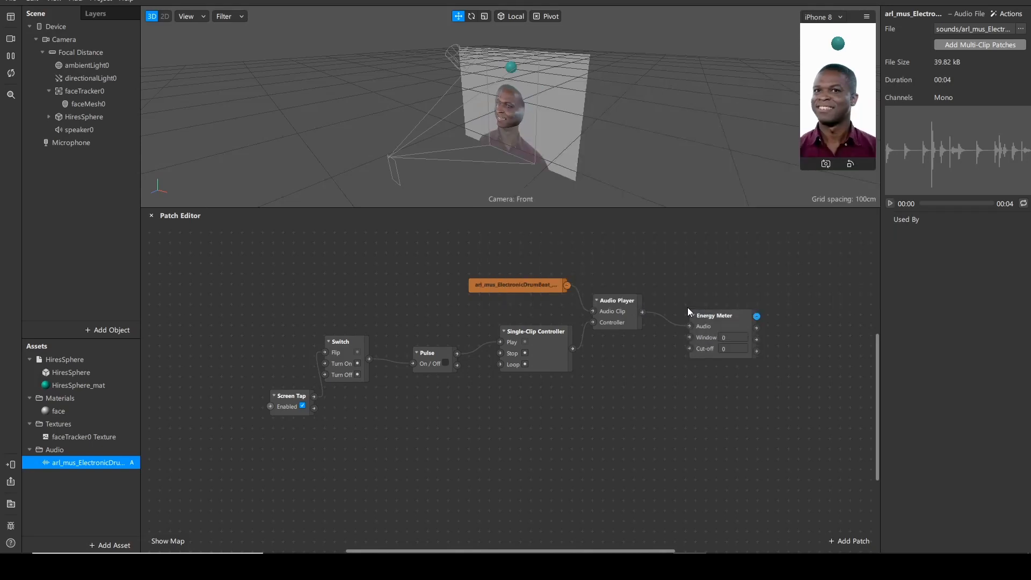
pyautogui.moveTo(711, 321); pyautogui.dragTo(696, 312)
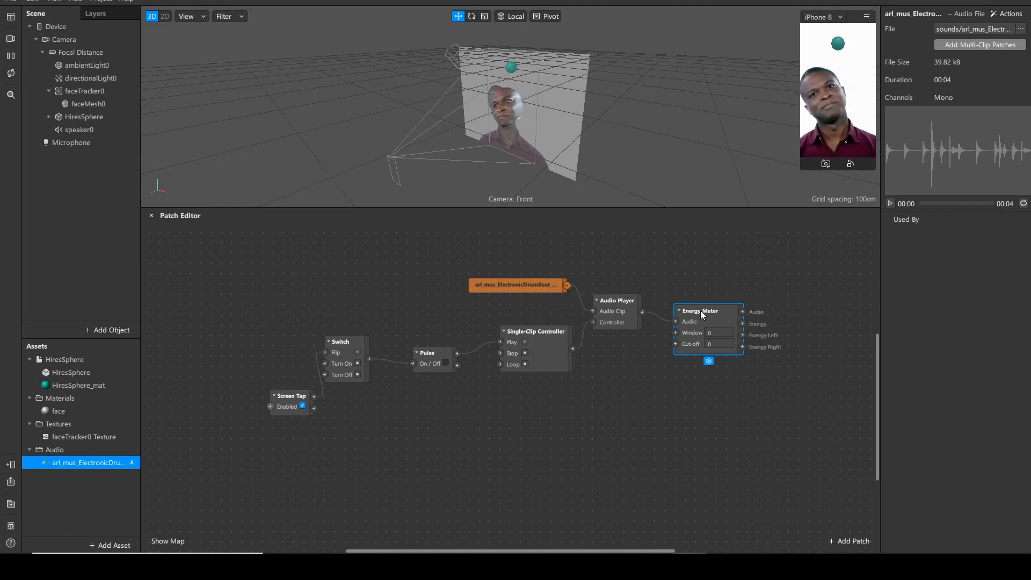
# Move the Energy Meter below the Audio Player and connect its Audio output to a new Audio Analyzer patch
pyautogui.moveTo(700, 310); pyautogui.dragTo(742, 378)
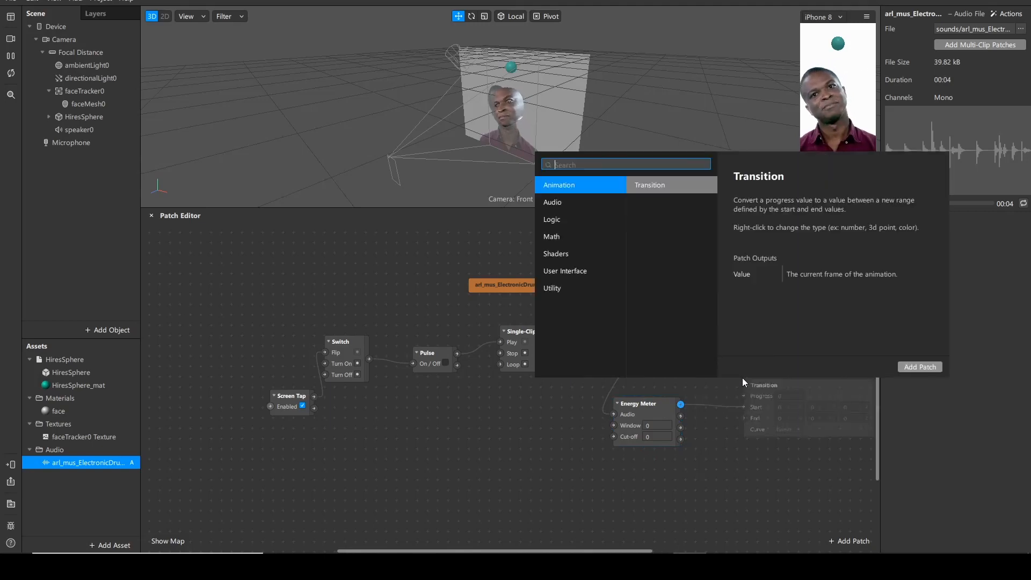
pyautogui.write('aud')
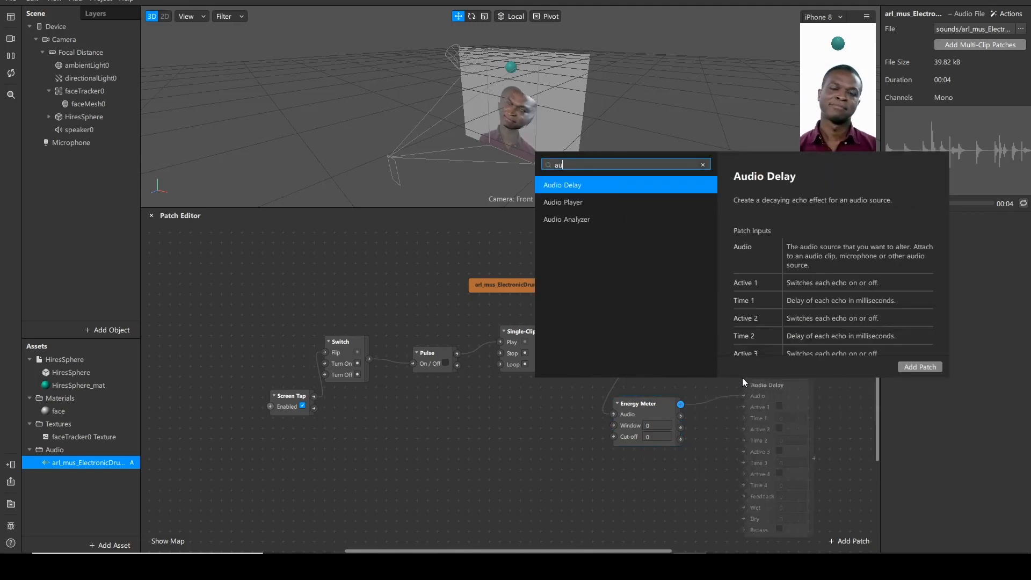
pyautogui.press('Down')
pyautogui.press('Down')
pyautogui.press('Return')
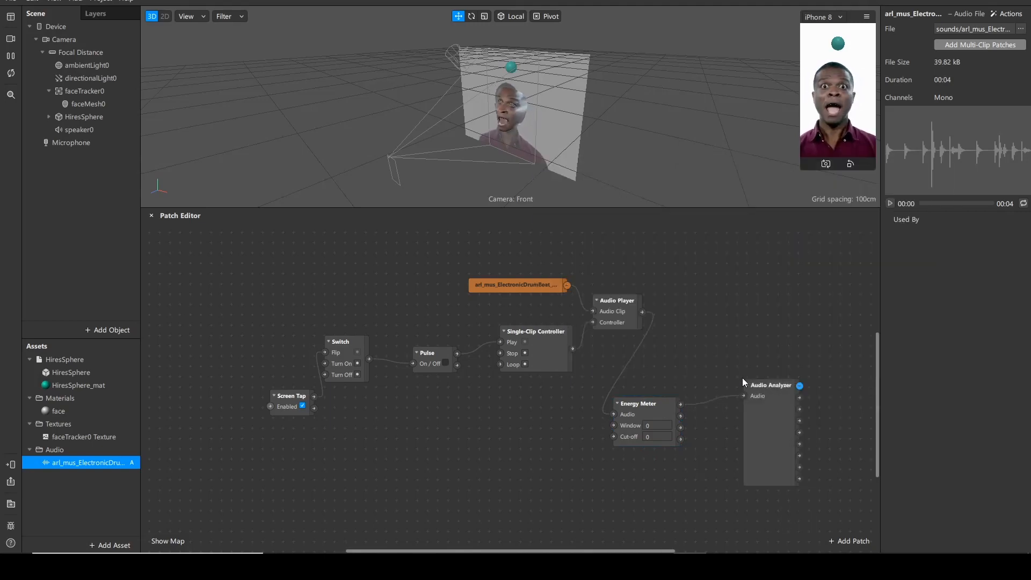
pyautogui.moveTo(742, 378); pyautogui.dragTo(736, 361)
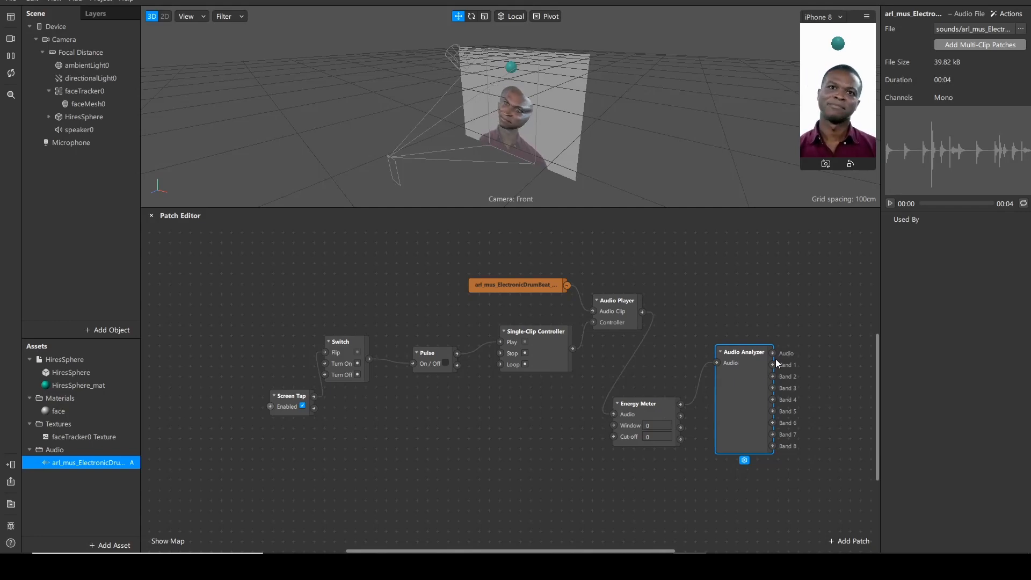
# Tidy the graph by placing the Energy Meter directly under the Audio Player and the Audio Analyzer close beside the Energy Meter
pyautogui.click(633, 409)
pyautogui.moveTo(633, 407); pyautogui.dragTo(612, 366)
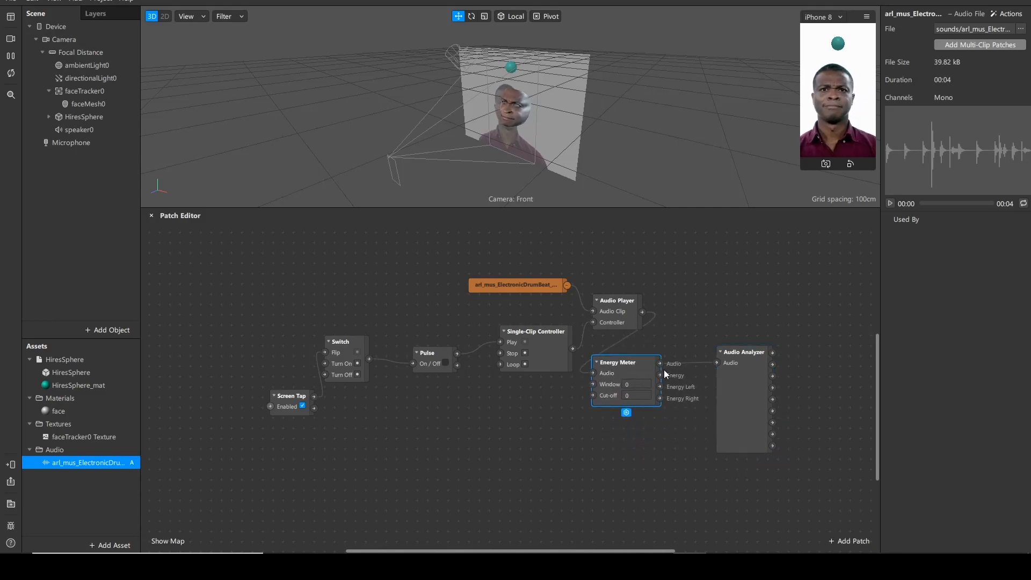
pyautogui.moveTo(731, 404); pyautogui.dragTo(688, 424)
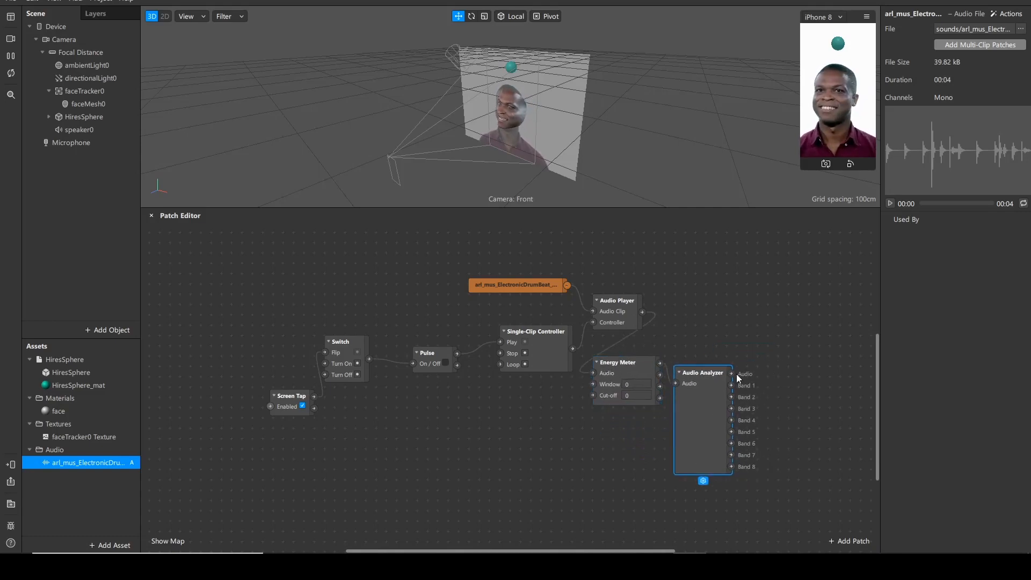
# Create a patch for speaker0's Audio property and connect the Audio Analyzer's Audio output to it
pyautogui.click(79, 129)
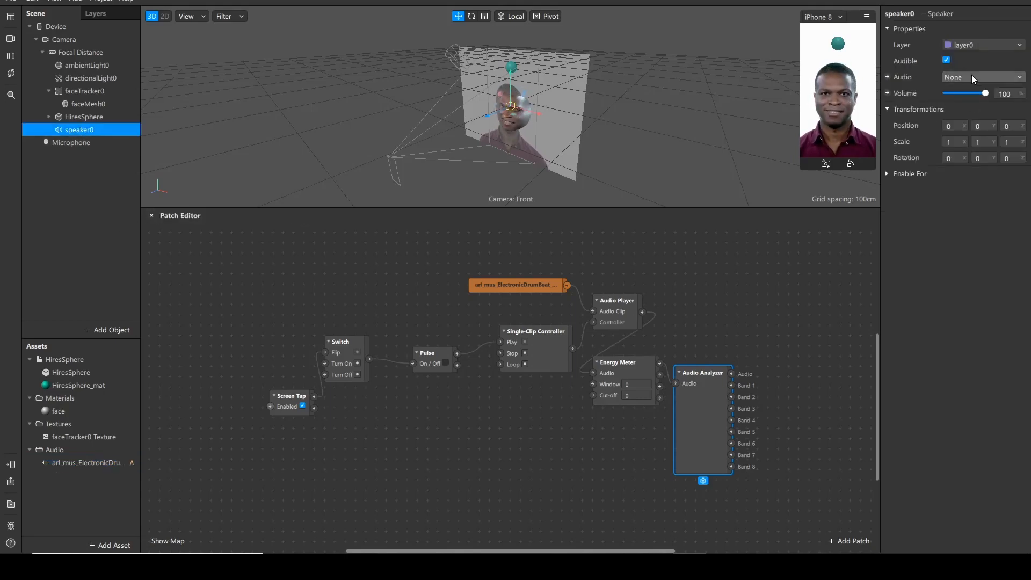
pyautogui.click(887, 77)
pyautogui.moveTo(536, 405); pyautogui.dragTo(814, 341)
pyautogui.moveTo(731, 372); pyautogui.dragTo(787, 337)
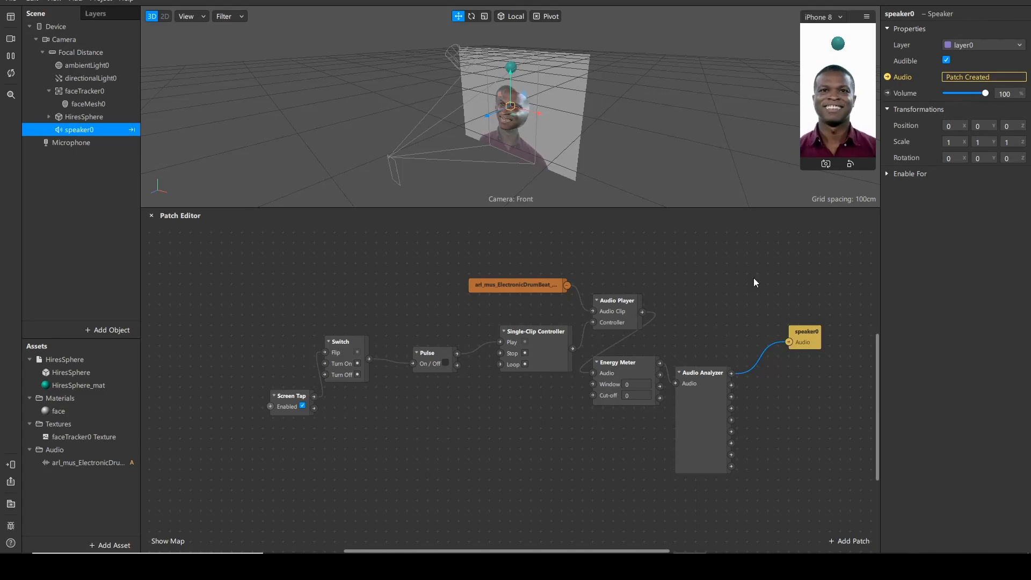
# Switch the device preview to Simulate Touch and tap the simulated screen to test the drum beat
pyautogui.click(865, 16)
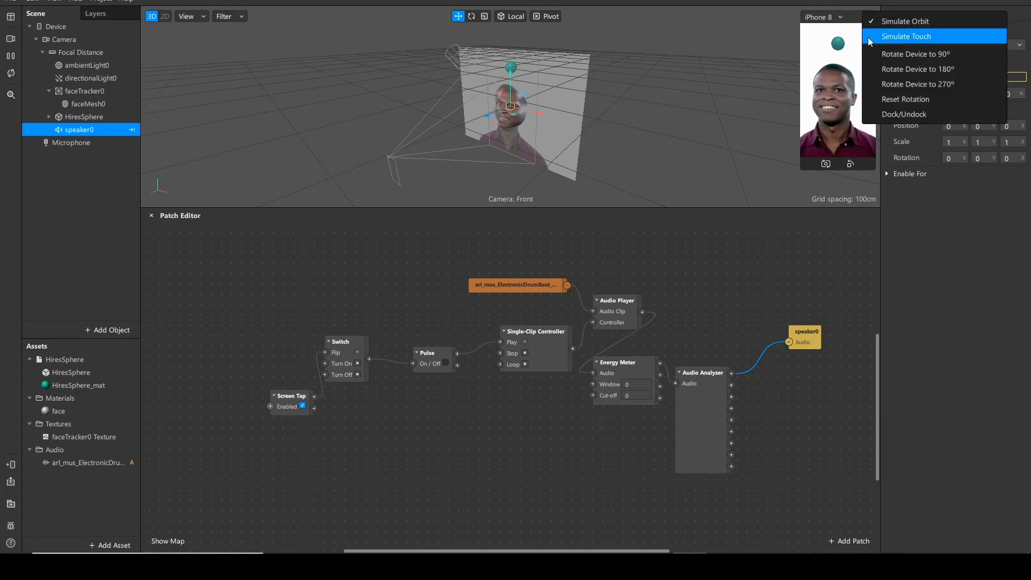
pyautogui.click(906, 36)
pyautogui.click(819, 80)
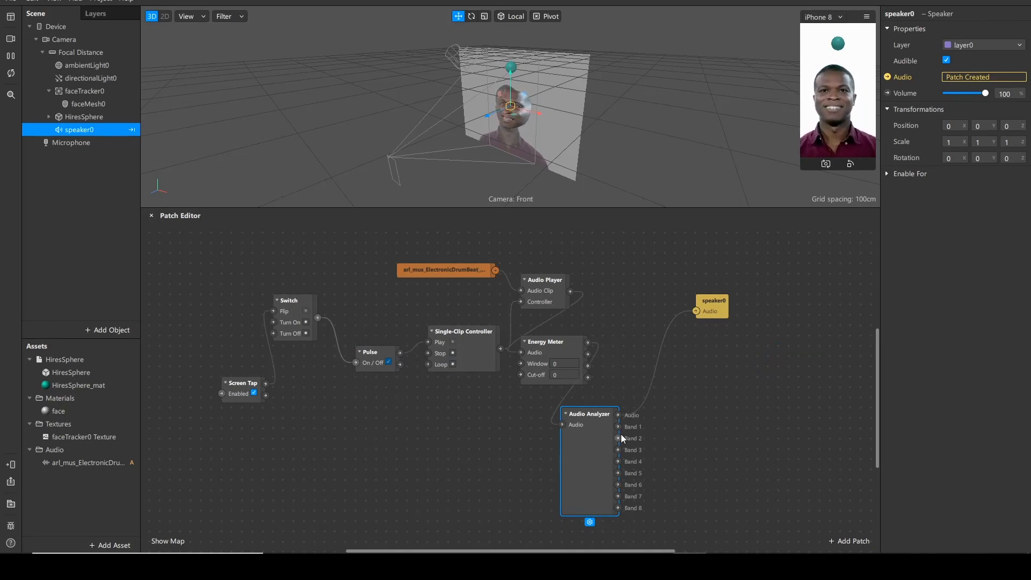
# Connect the Audio Analyzer's Band 1 output to the Progress input of a new Transition patch positioned beside it
pyautogui.moveTo(620, 427); pyautogui.dragTo(706, 395)
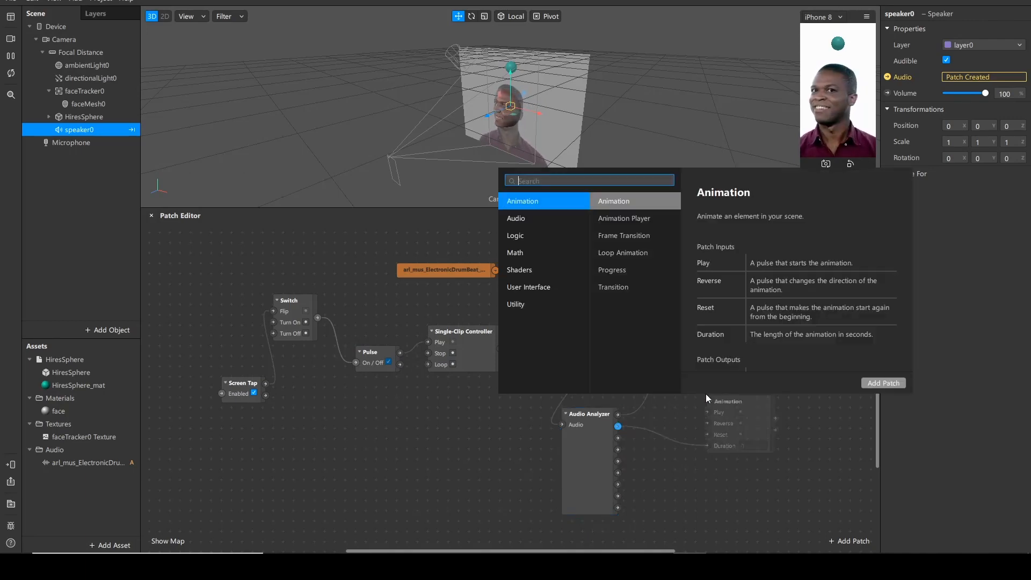
pyautogui.write('tra')
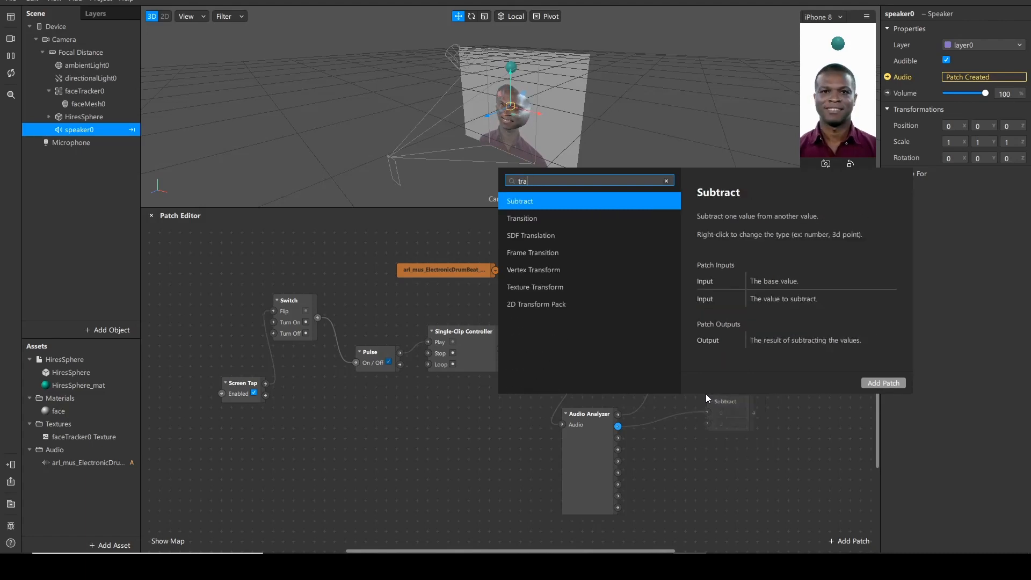
pyautogui.press('Down')
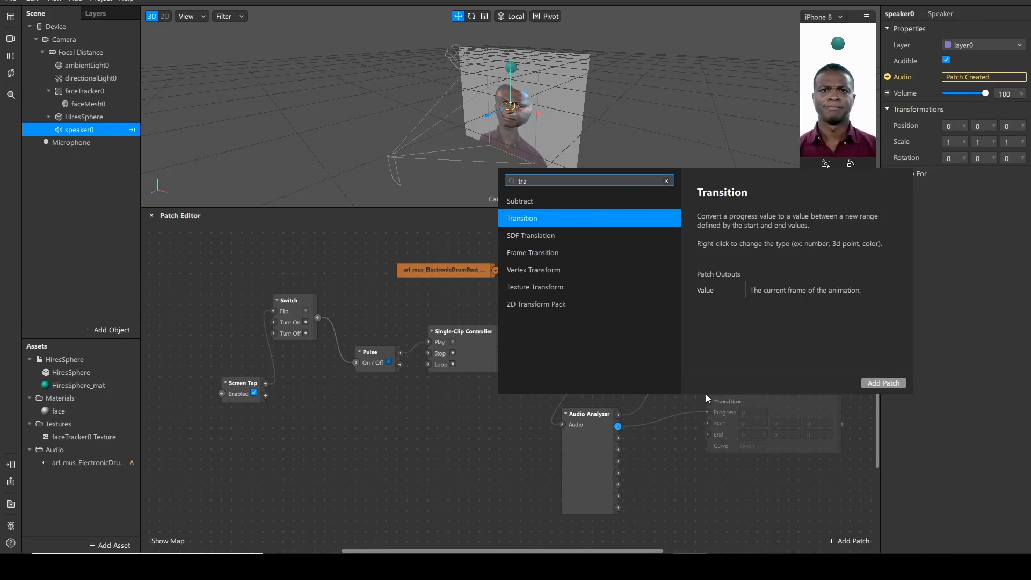
pyautogui.press('Return')
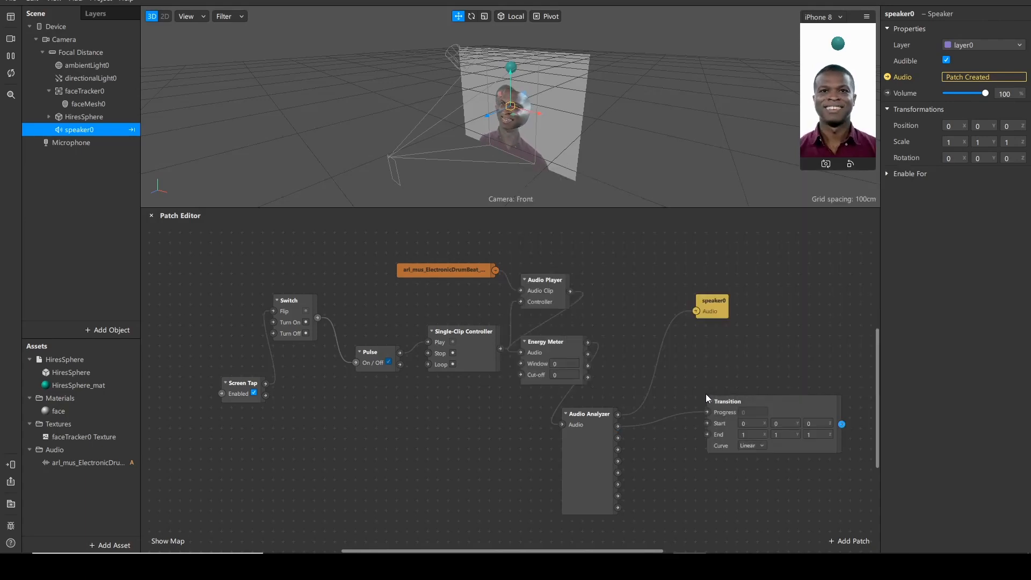
pyautogui.moveTo(793, 405); pyautogui.dragTo(726, 430)
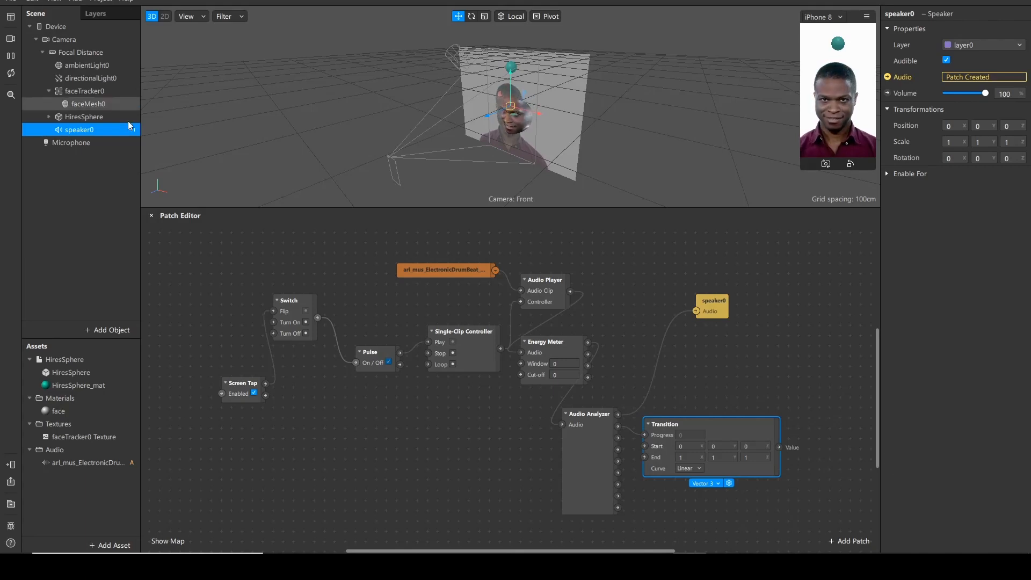
# Create a Scale patch for faceMesh0, place it above the Transition patch, and shift the Transition slightly upward
pyautogui.click(75, 105)
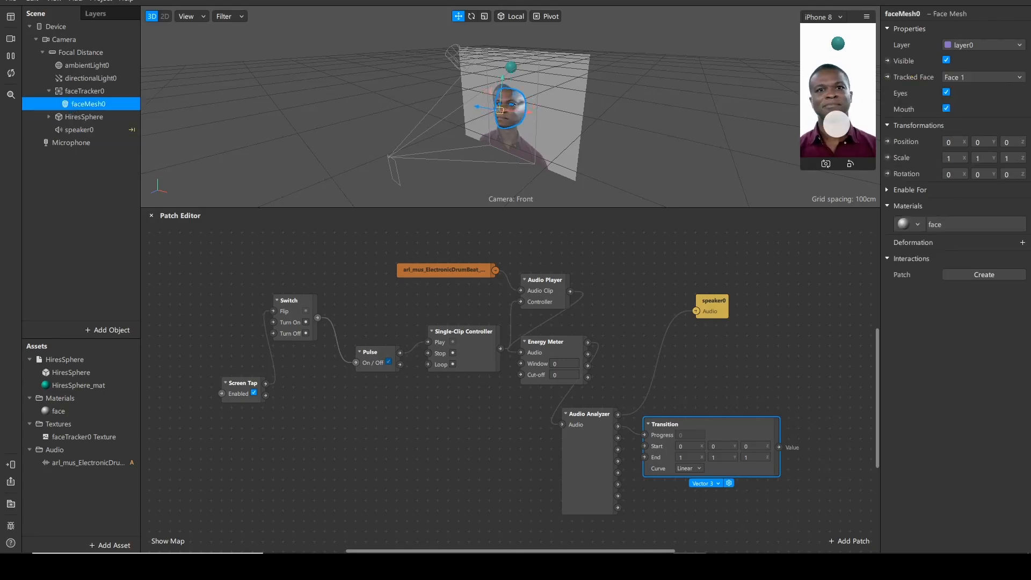
pyautogui.click(888, 158)
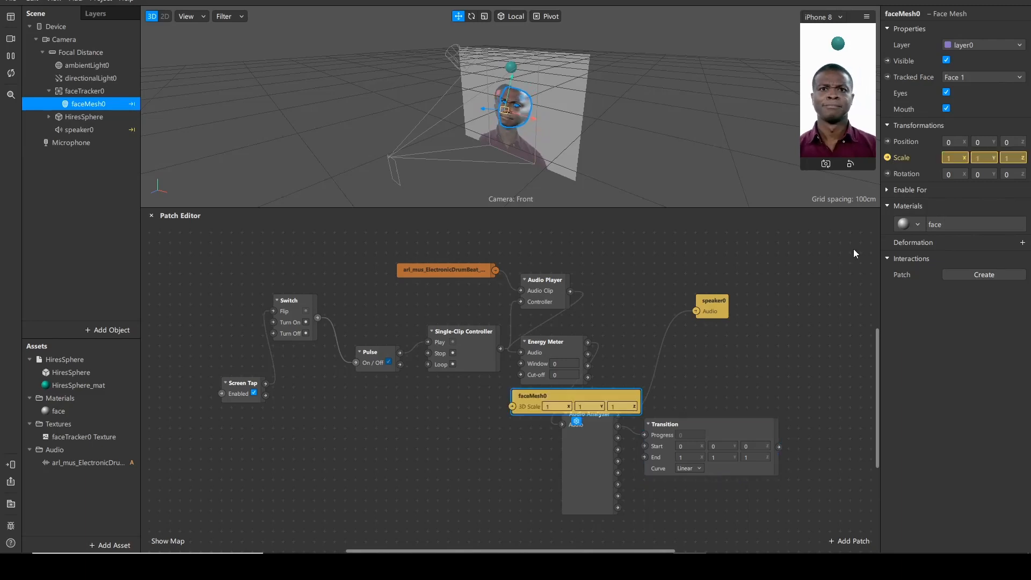
pyautogui.moveTo(619, 395); pyautogui.dragTo(843, 356)
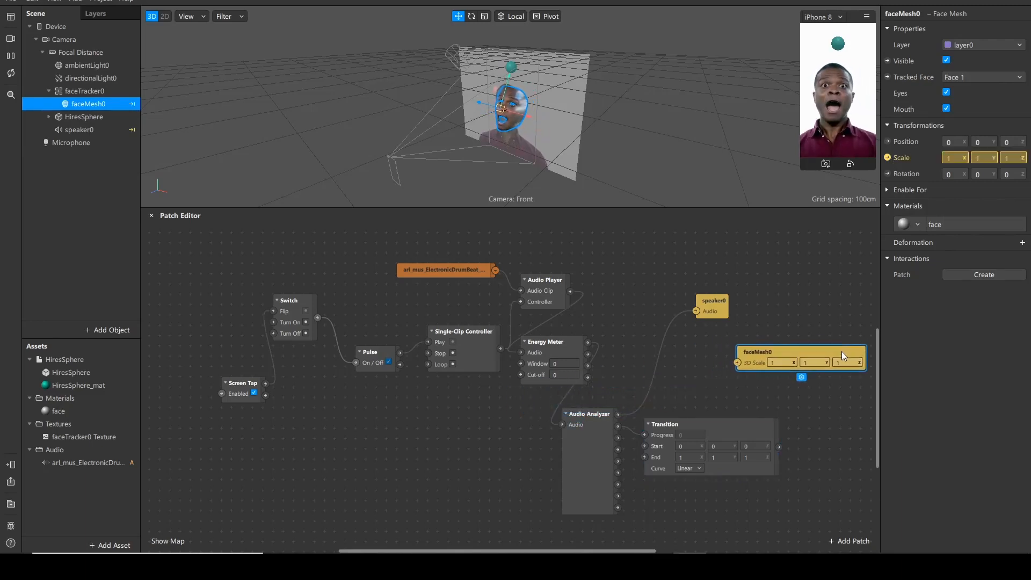
pyautogui.click(707, 445)
pyautogui.moveTo(722, 414); pyautogui.dragTo(724, 400)
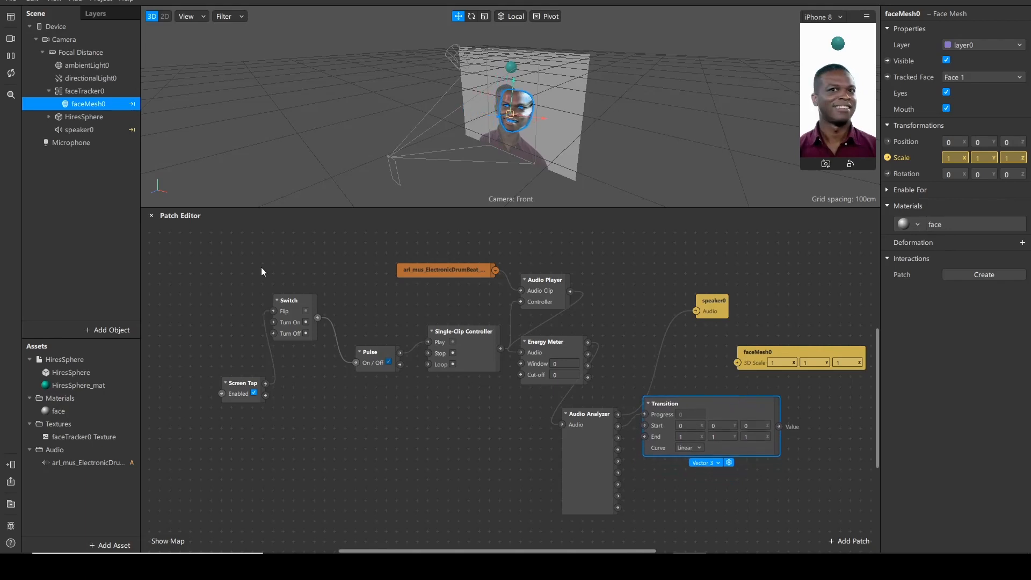
# Create a Scale patch for HiresSphere and place it below the Transition patch
pyautogui.click(91, 118)
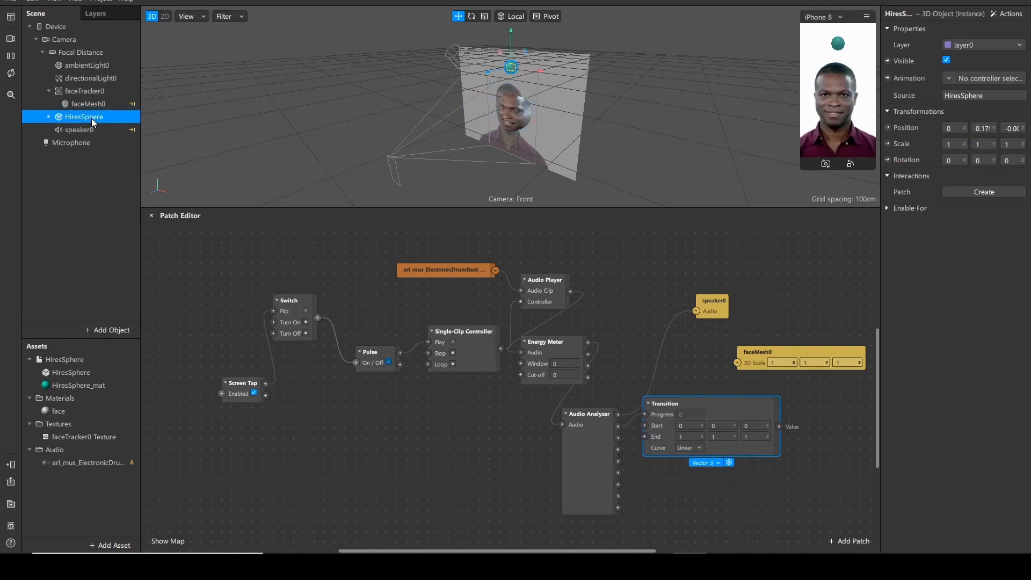
pyautogui.click(887, 145)
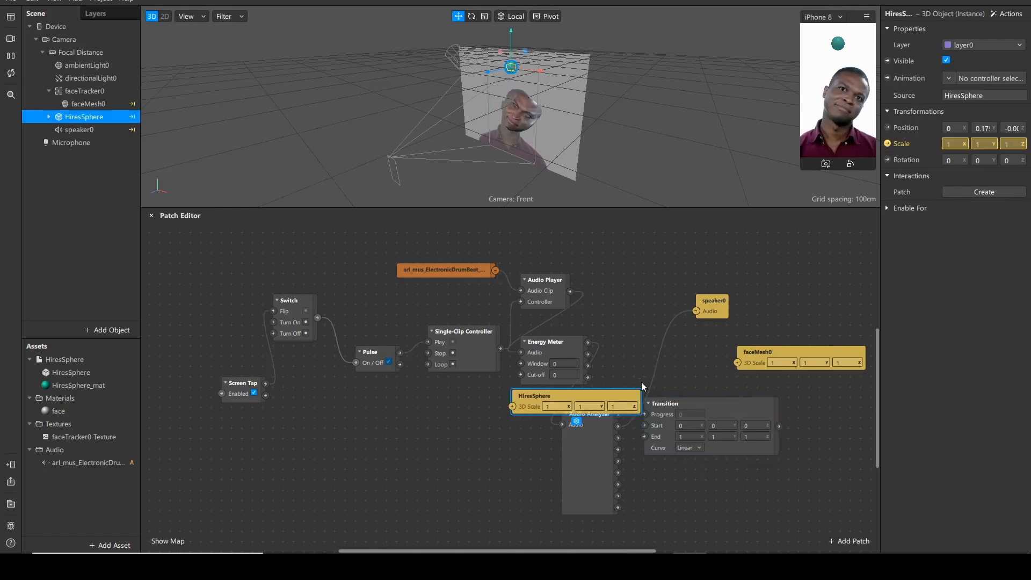
pyautogui.moveTo(584, 390); pyautogui.dragTo(778, 480)
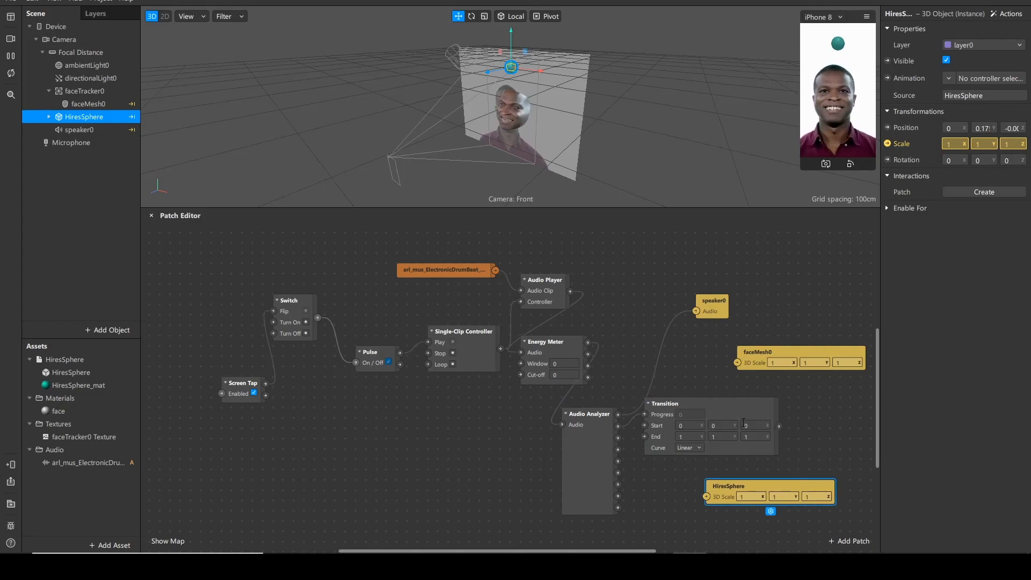
# Connect the Transition's Value to the 3D Scale inputs of faceMesh0 and HiresSphere, and test the effect by tapping the simulated screen
pyautogui.moveTo(778, 425); pyautogui.dragTo(737, 363)
pyautogui.moveTo(778, 426); pyautogui.dragTo(705, 495)
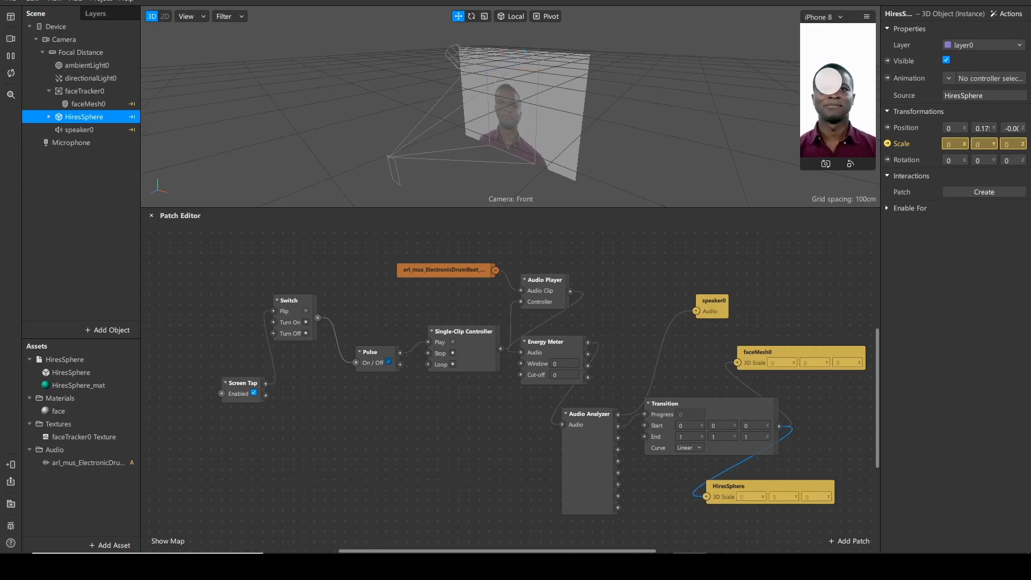
pyautogui.click(833, 80)
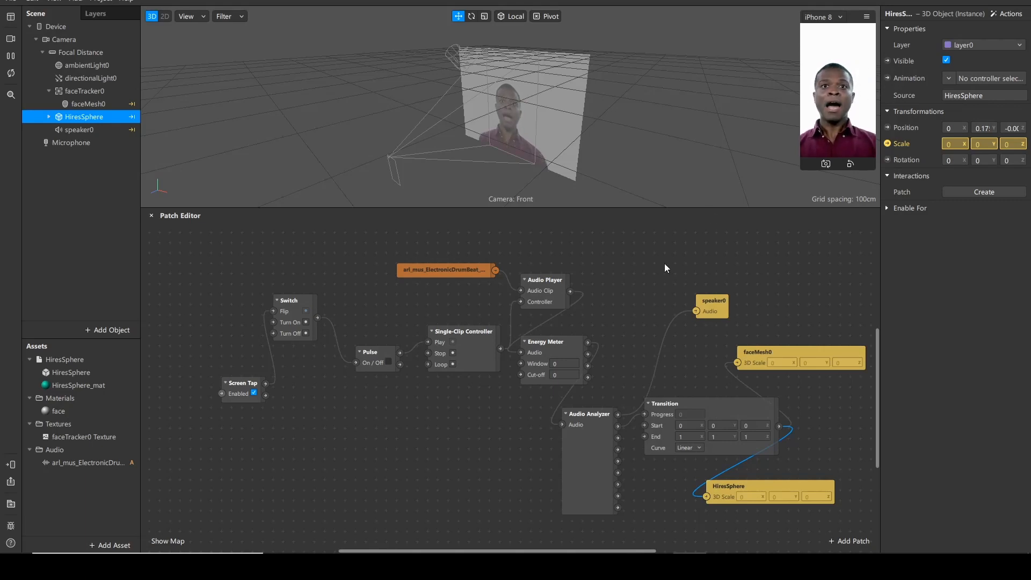
pyautogui.click(807, 140)
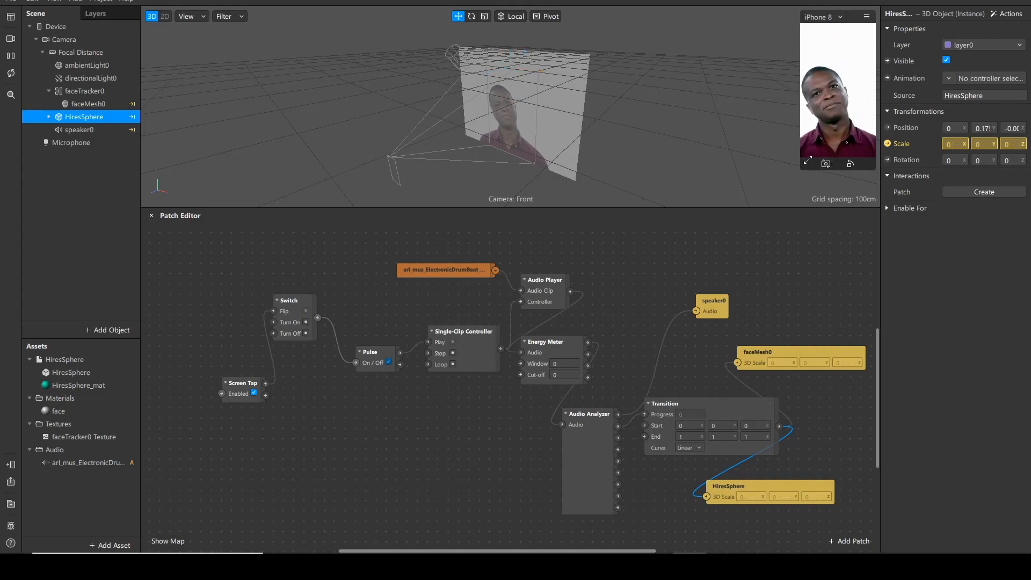
# Set the Transition patch's Start values to 1, 1 and 1
pyautogui.click(689, 426)
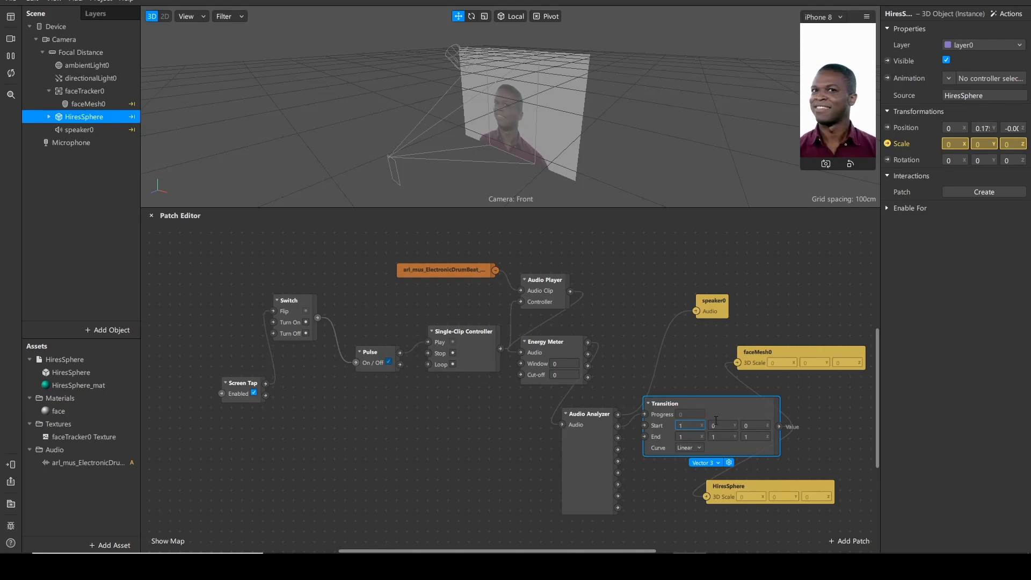
pyautogui.press('Return')
pyautogui.click(722, 426)
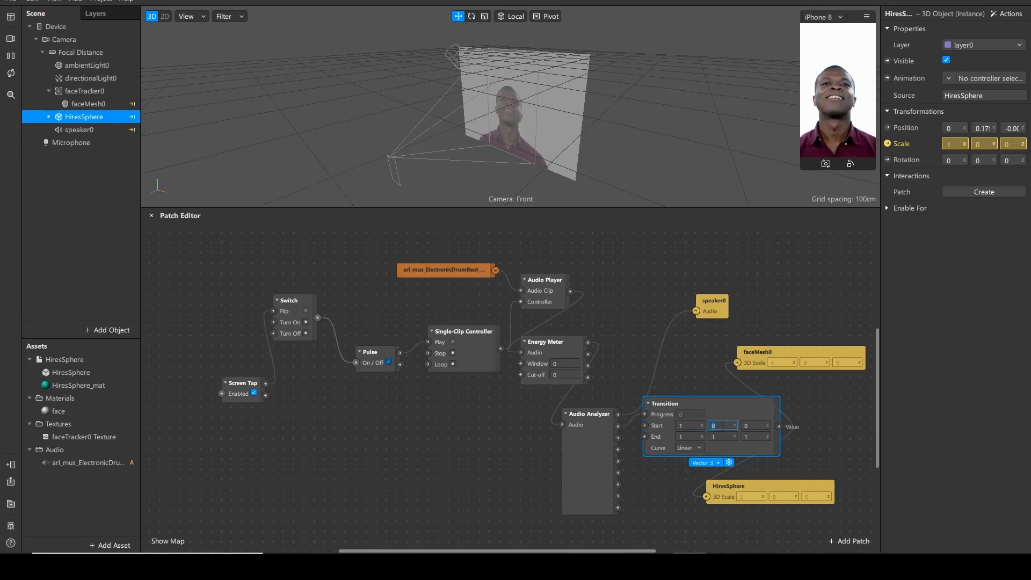
pyautogui.write('1')
pyautogui.press('Return')
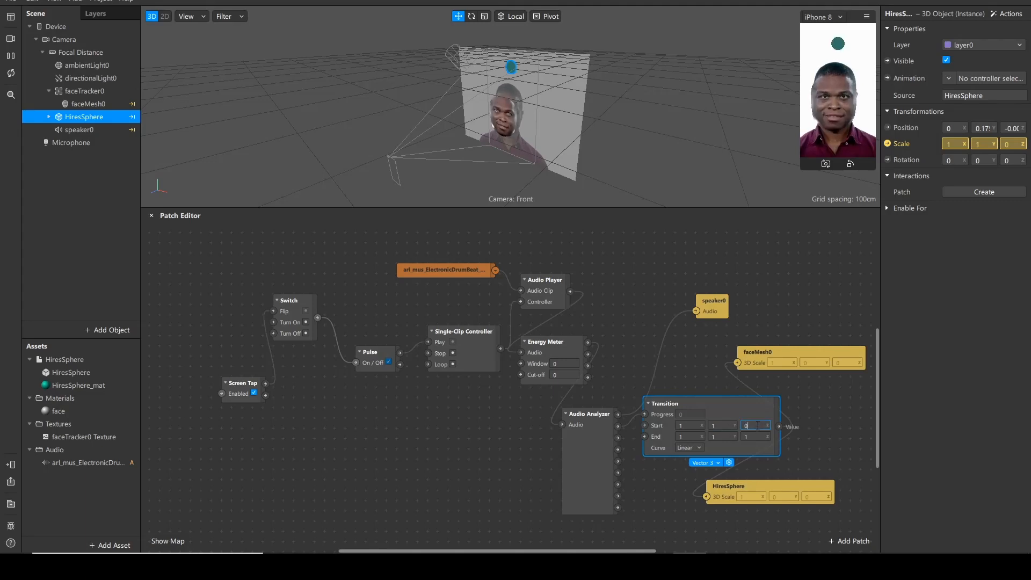
pyautogui.click(754, 425)
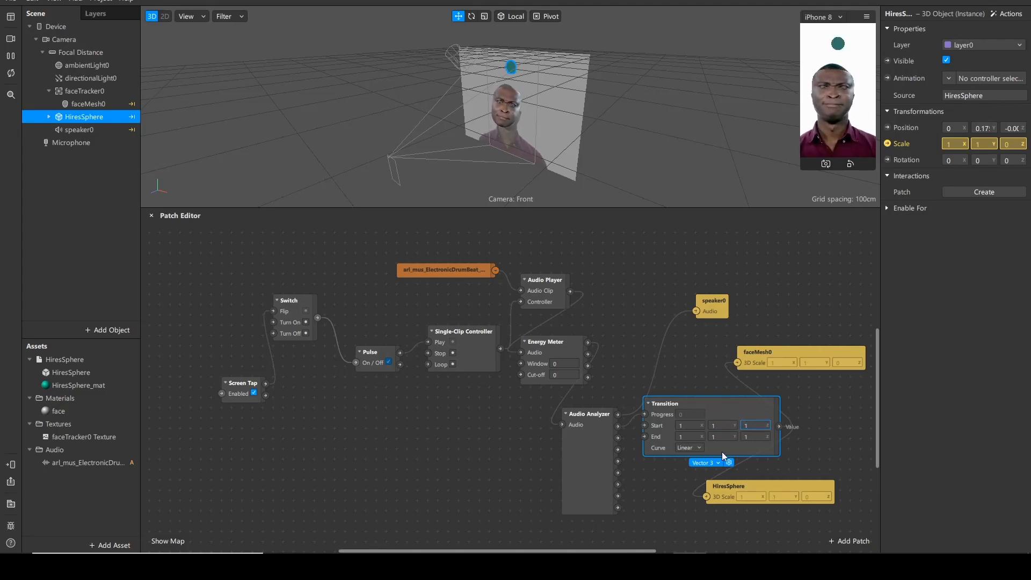
# Set the Transition patch's End values to 4, 4 and 4, and test the effect by tapping the simulated screen
pyautogui.click(681, 437)
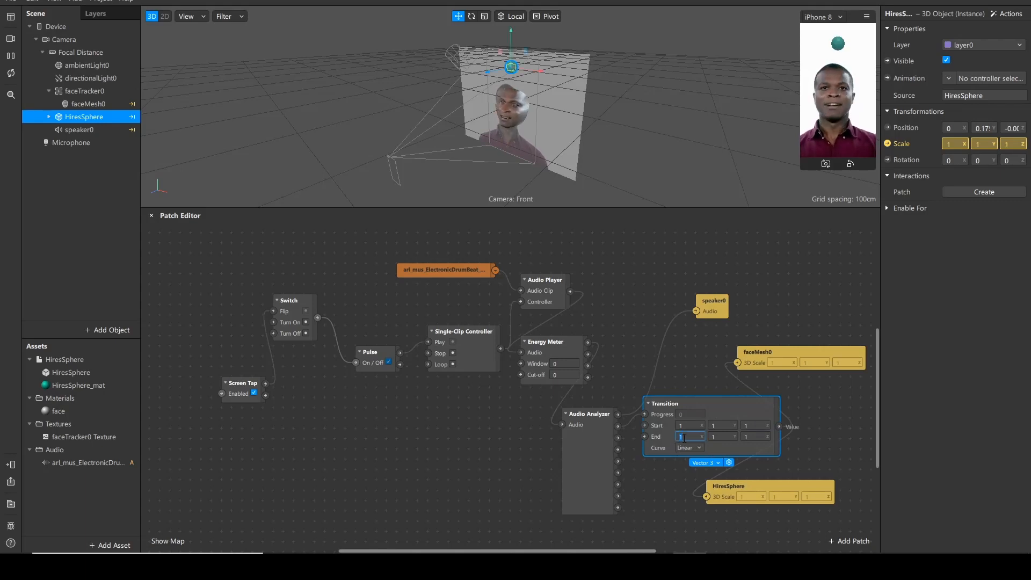
pyautogui.click(722, 436)
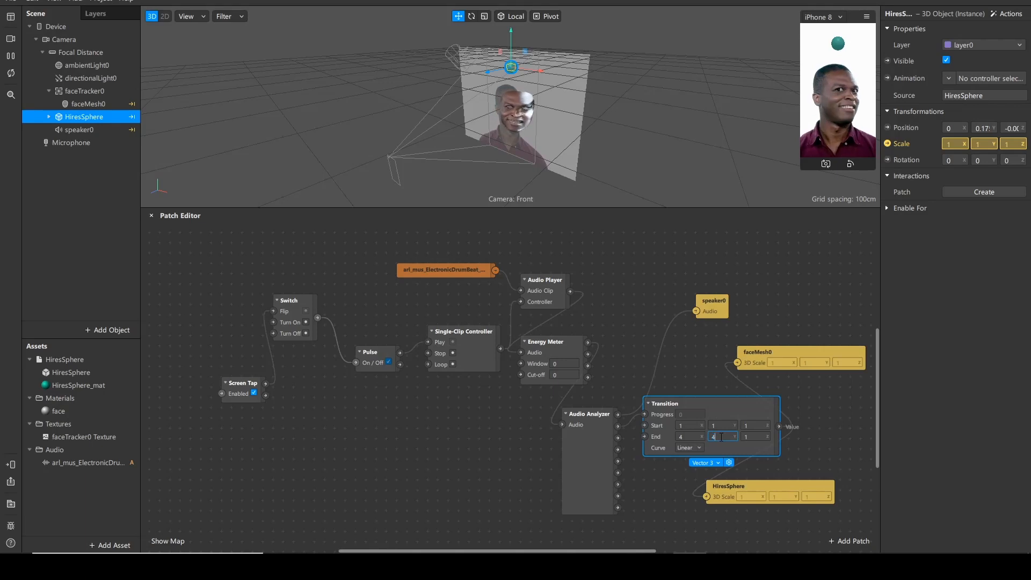
pyautogui.click(754, 437)
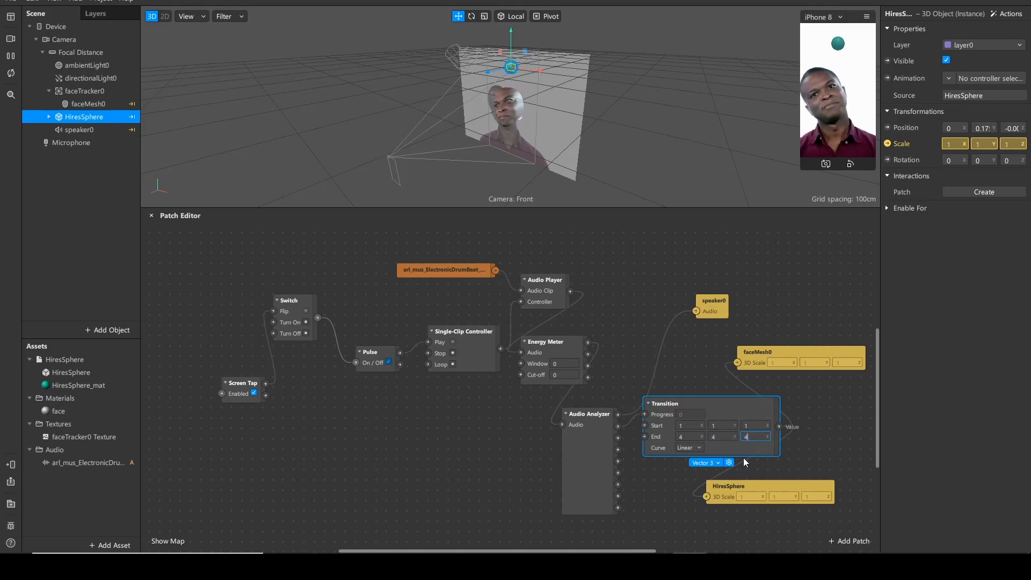
pyautogui.click(829, 429)
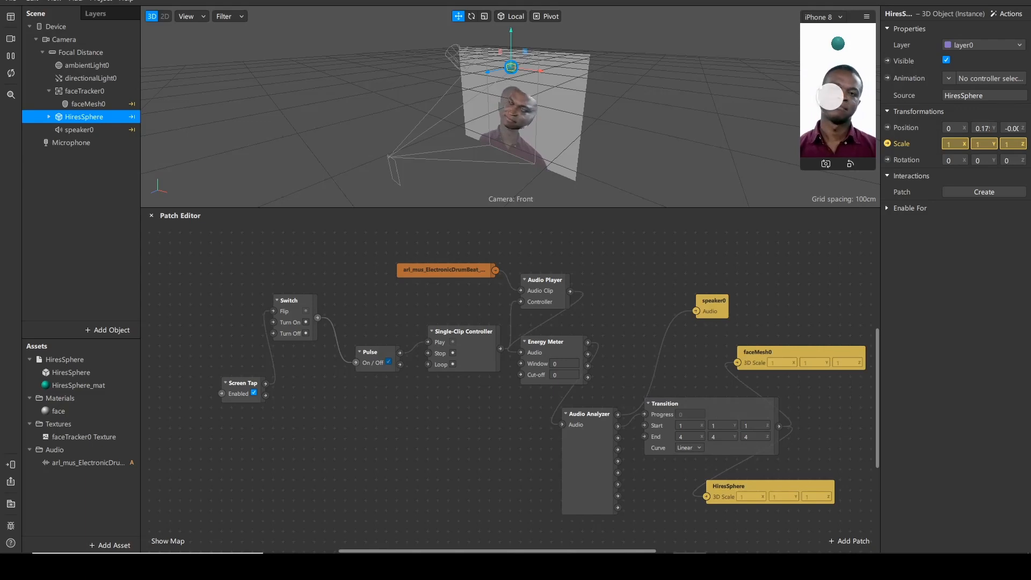
pyautogui.click(829, 97)
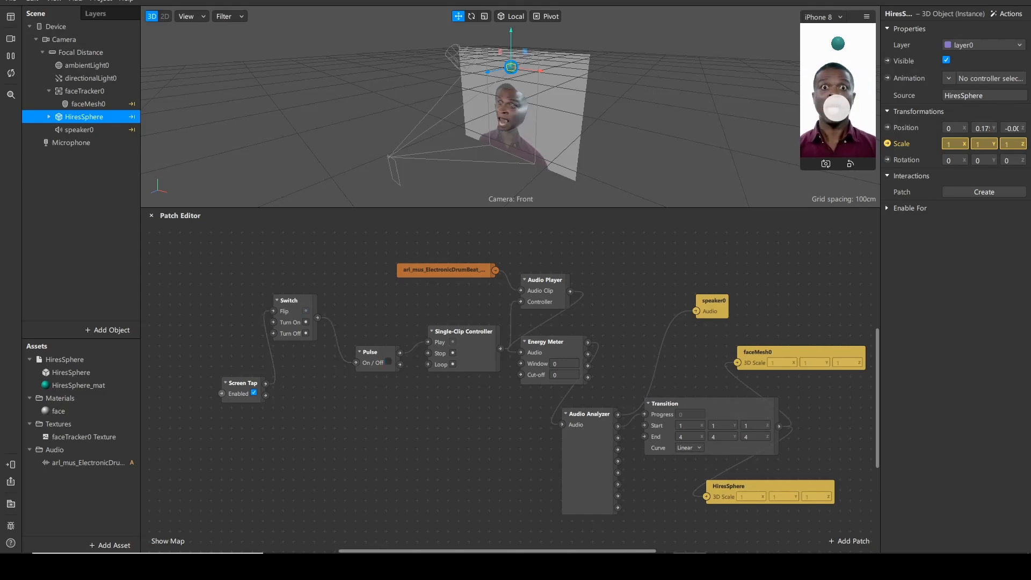
pyautogui.click(835, 95)
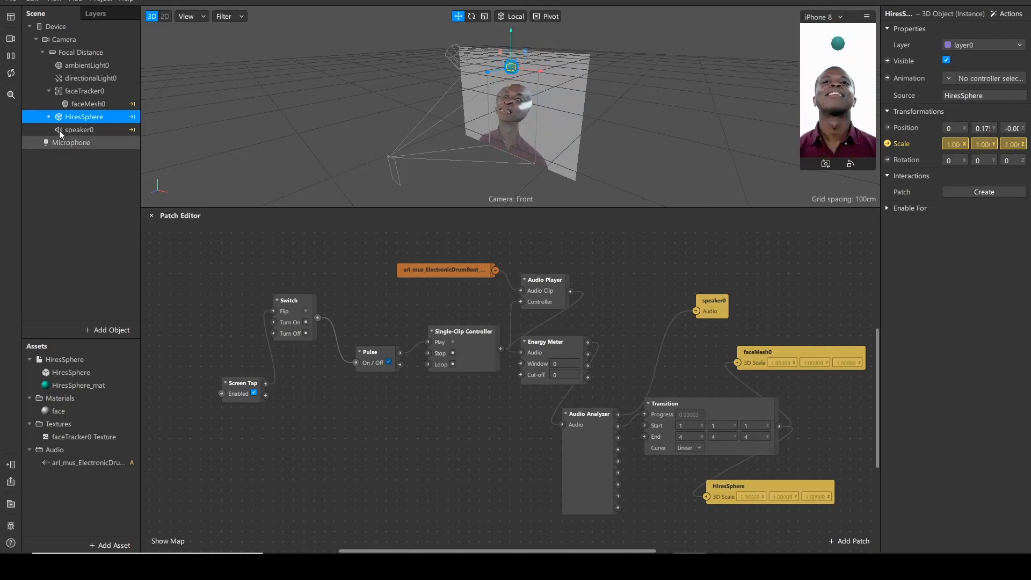
# Turn off the Mouth and Eyes options of faceMesh0
pyautogui.click(85, 104)
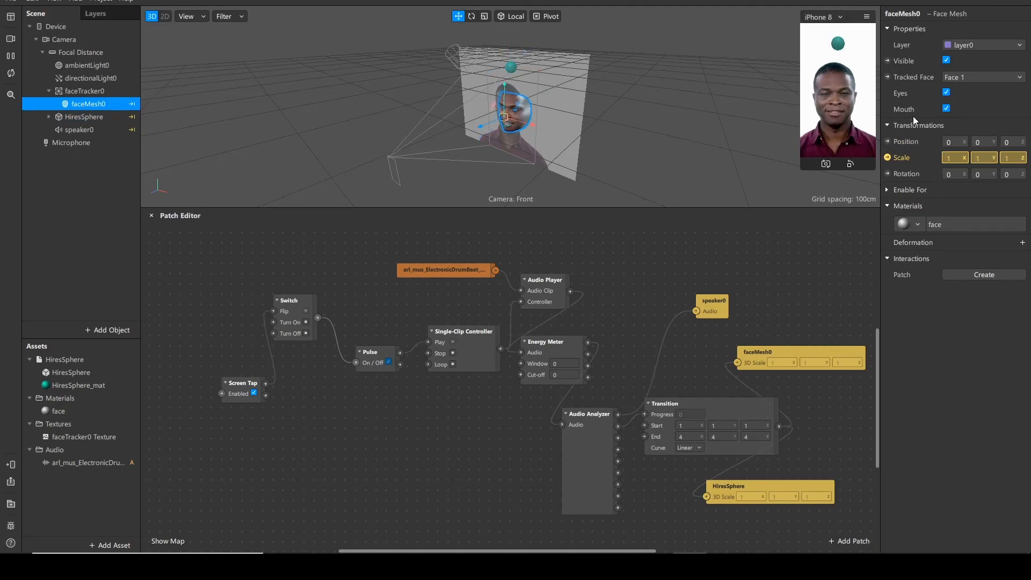
pyautogui.click(946, 109)
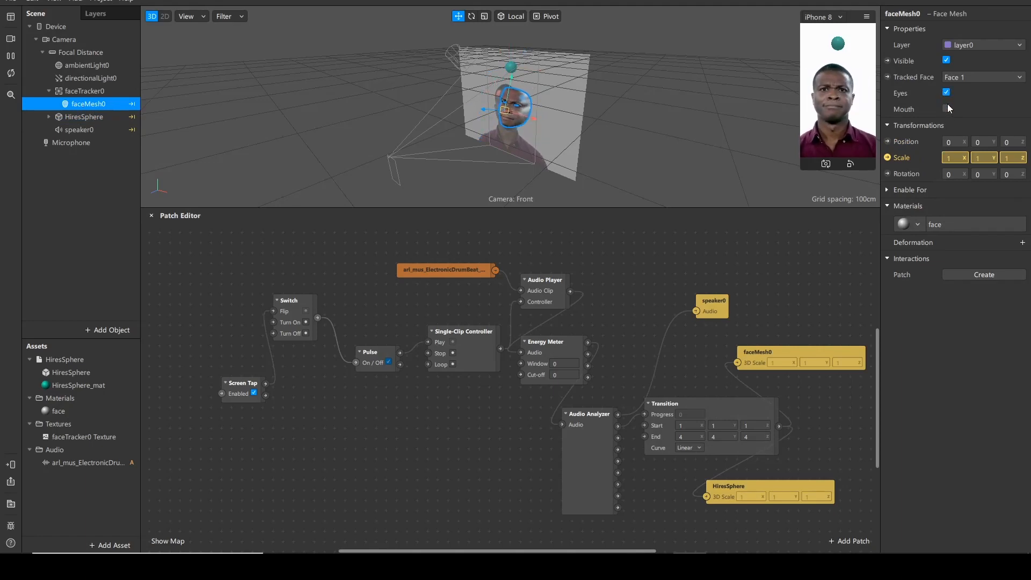
pyautogui.click(946, 92)
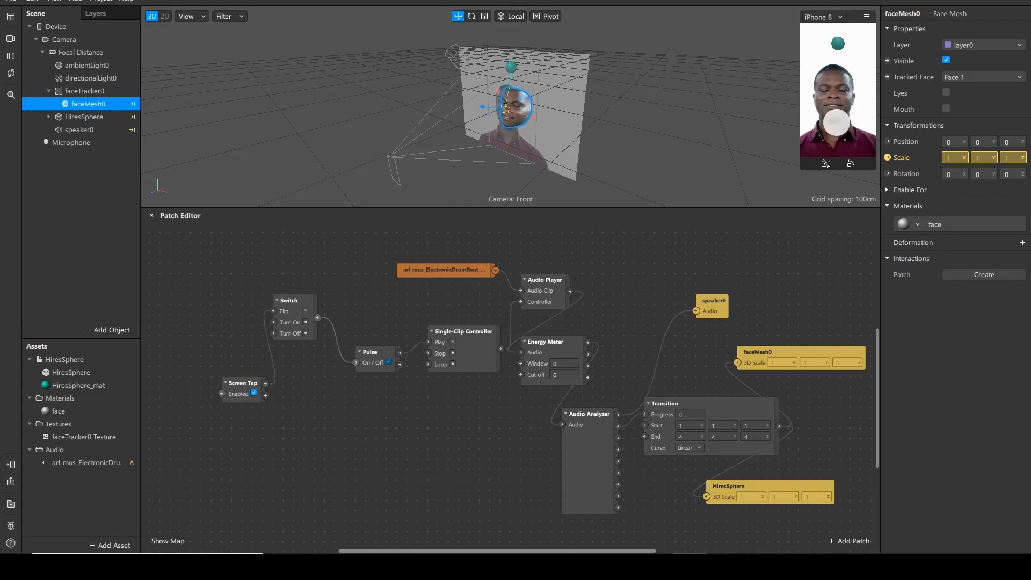
# Test the effect by tapping the simulated screen, and enlarge the device preview to inspect the result
pyautogui.click(836, 122)
pyautogui.moveTo(801, 138); pyautogui.dragTo(685, 138)
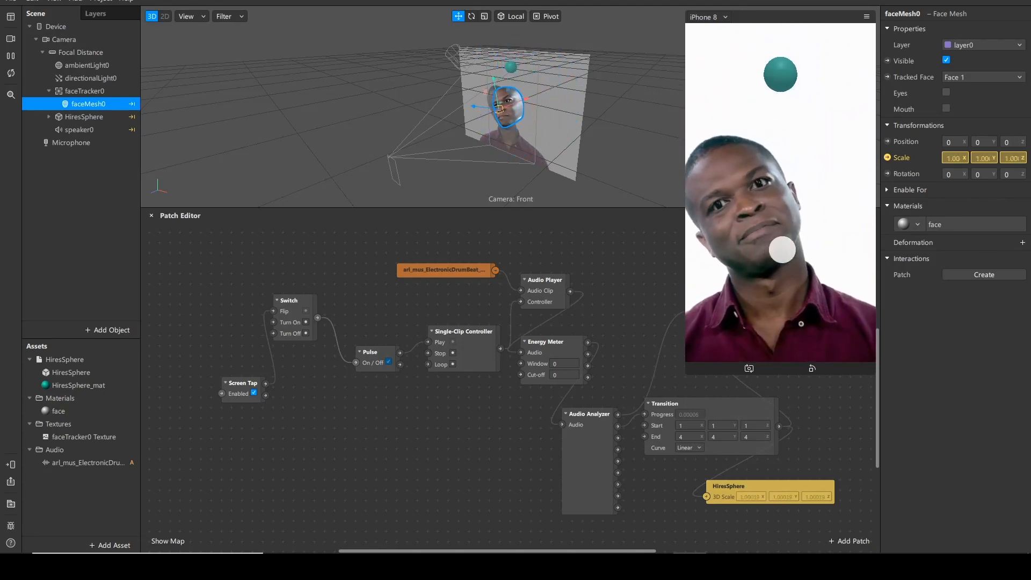
pyautogui.moveTo(686, 285); pyautogui.dragTo(724, 285)
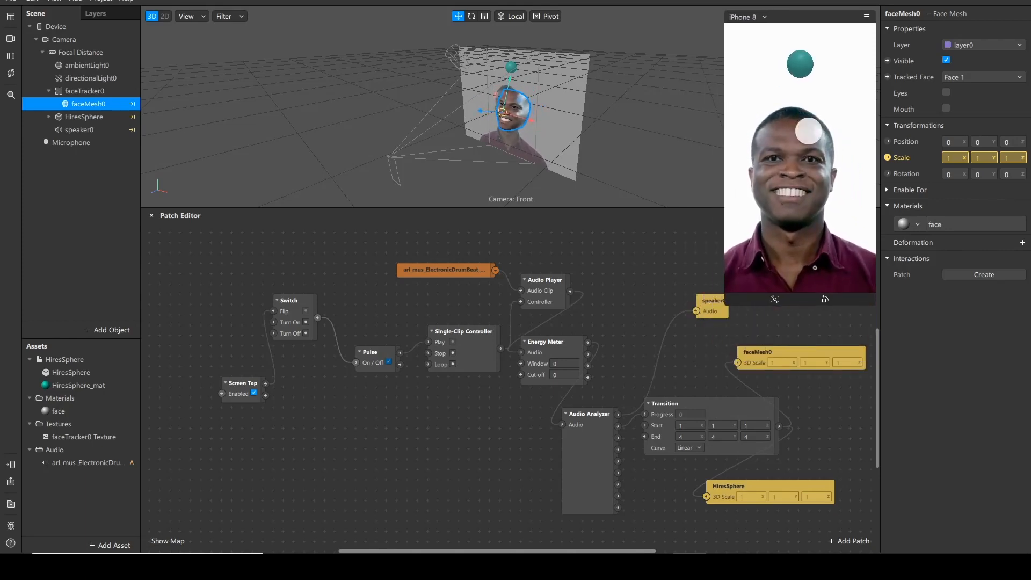
pyautogui.scroll(2, 550, 394)
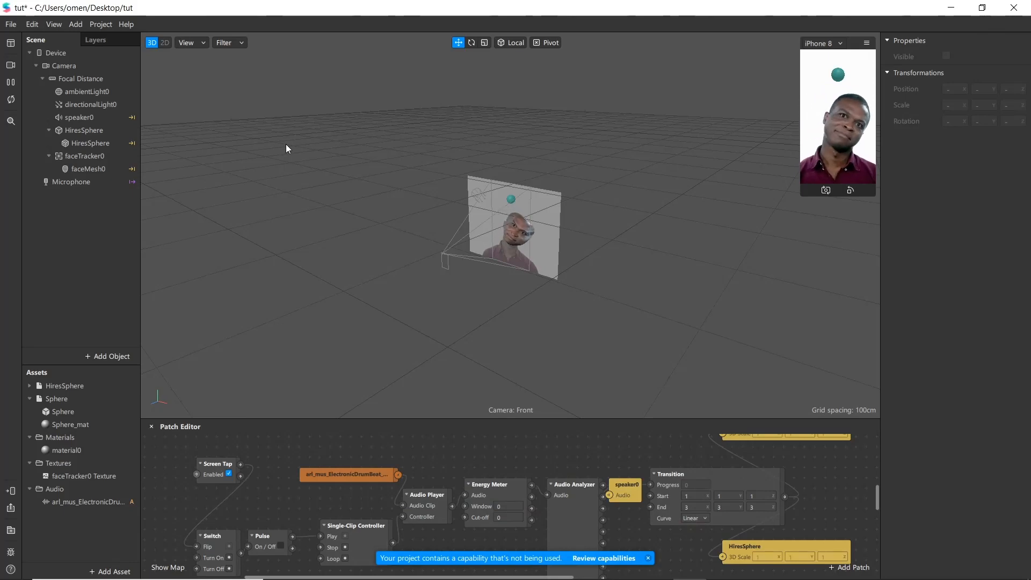
# Add the Instructions capability to the project's properties
pyautogui.click(101, 24)
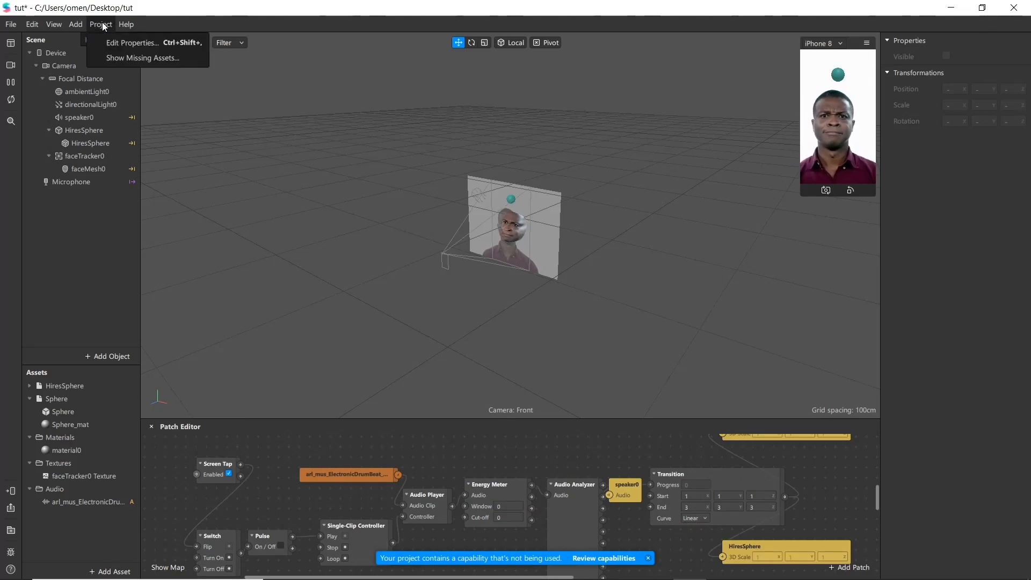
pyautogui.click(120, 47)
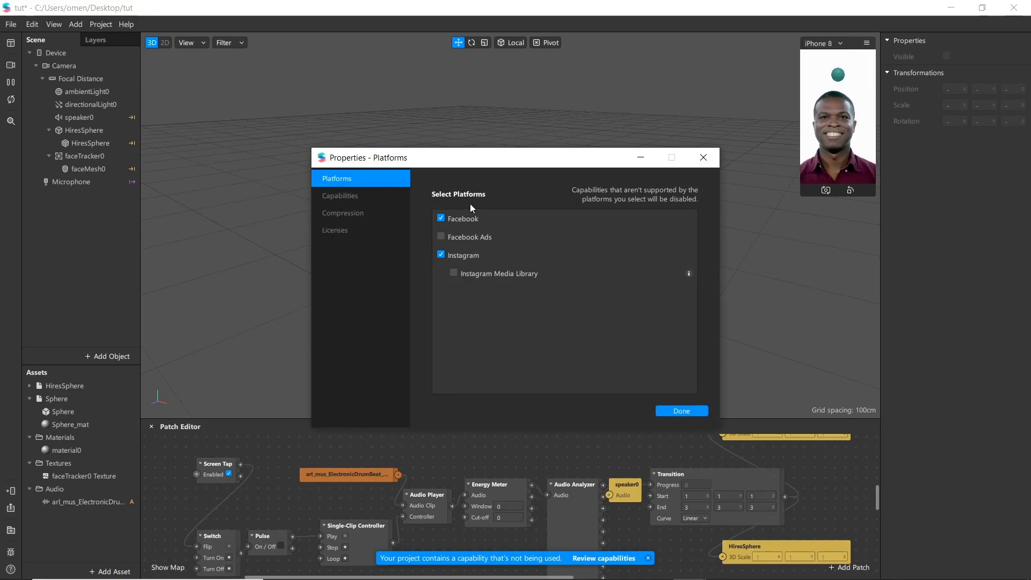
pyautogui.click(351, 195)
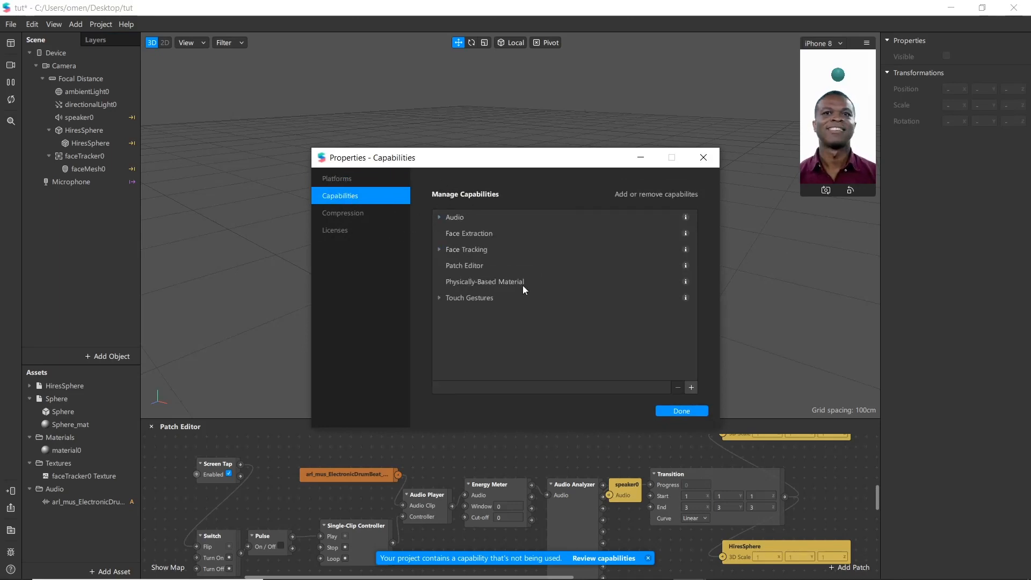
pyautogui.click(691, 387)
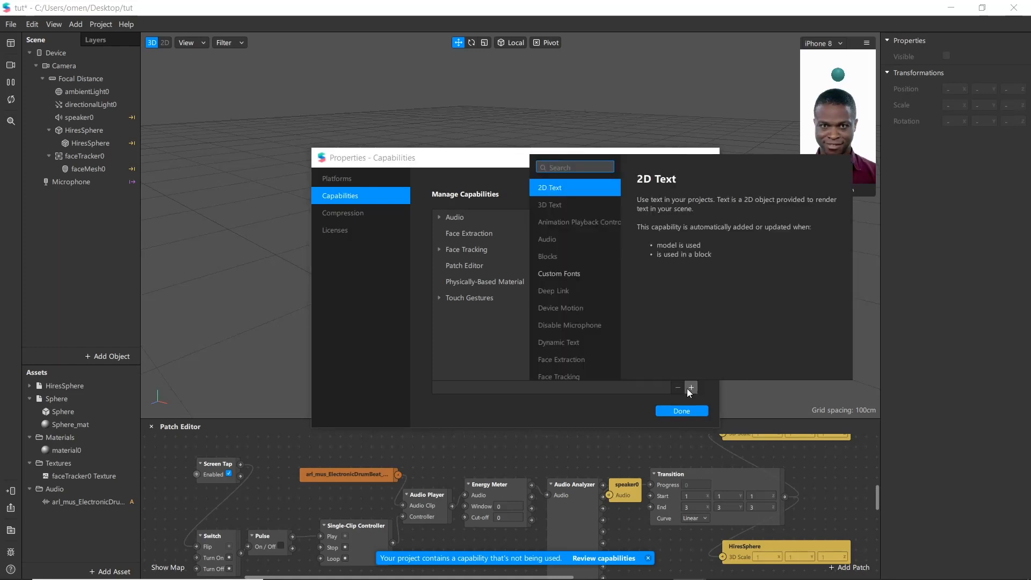
pyautogui.write('in')
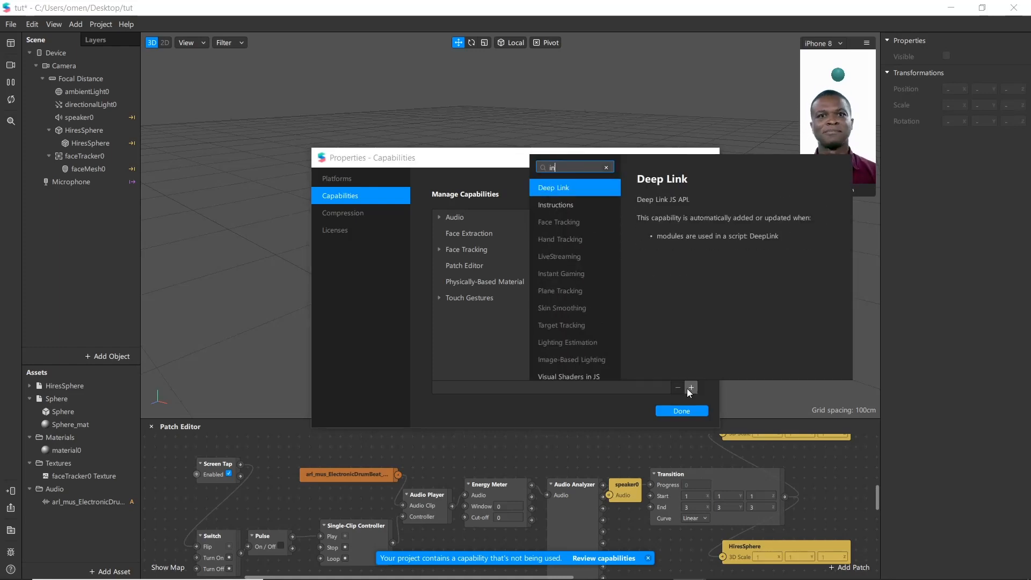
pyautogui.press('Down')
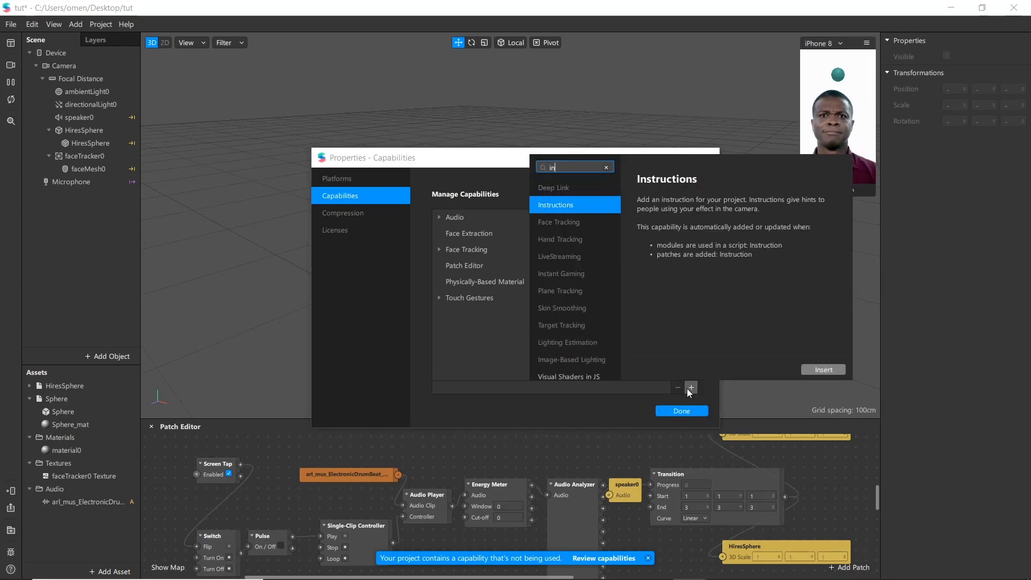
pyautogui.click(824, 370)
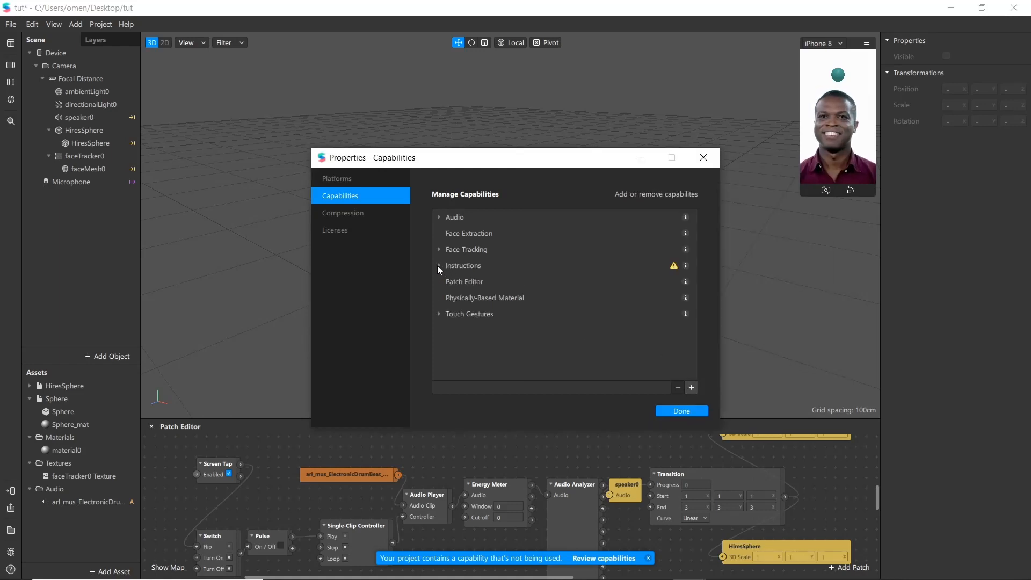
# Add the "Tap to play" instruction to the Custom Instructions capability and close the project properties
pyautogui.click(438, 266)
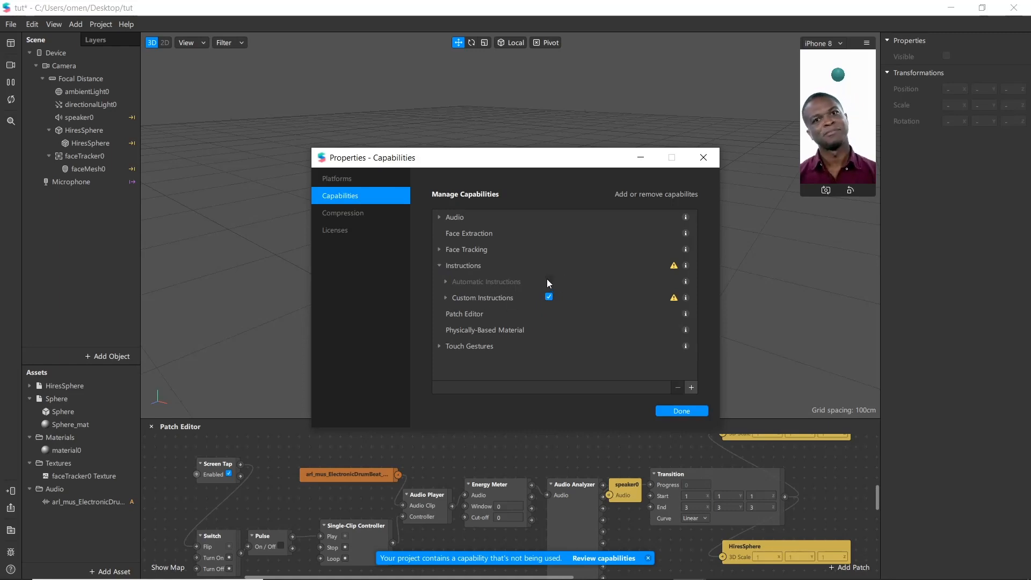
pyautogui.click(445, 298)
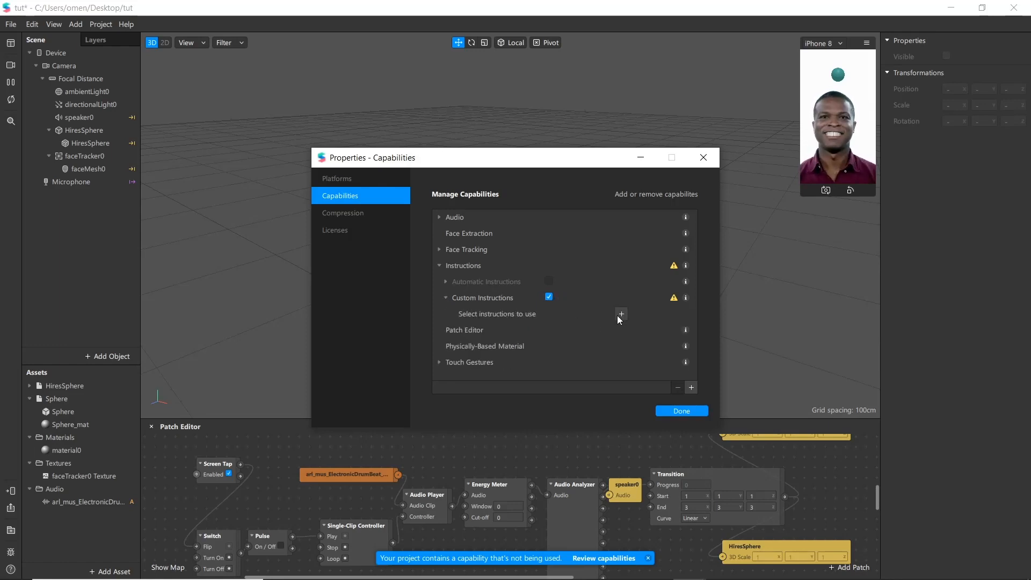
pyautogui.click(620, 314)
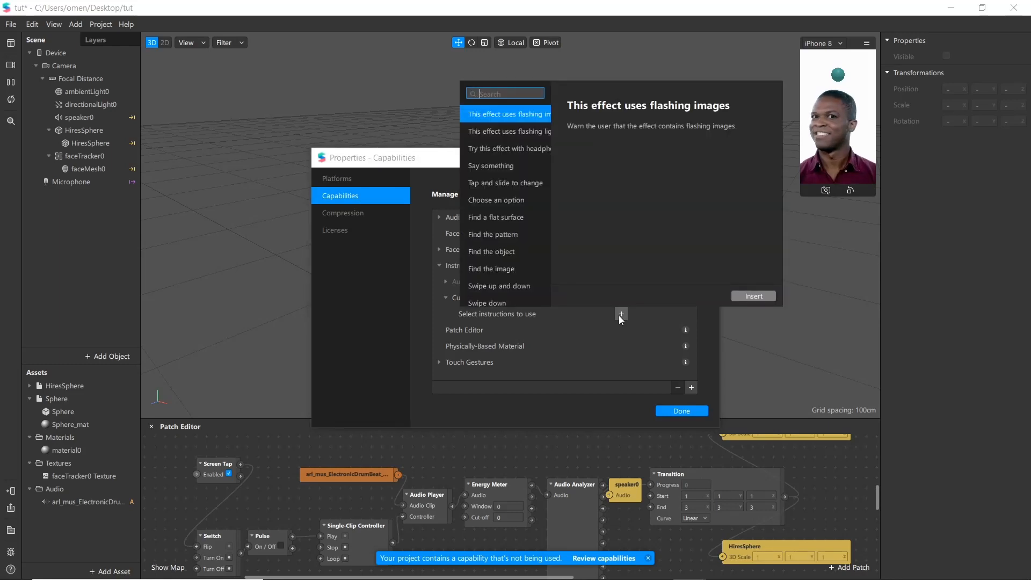
pyautogui.write('ta')
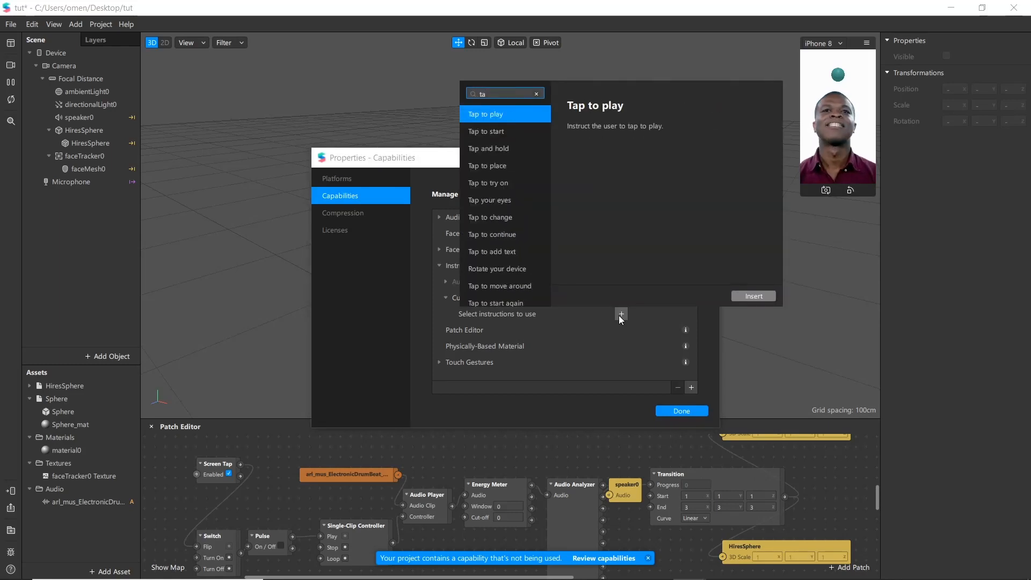
pyautogui.click(758, 294)
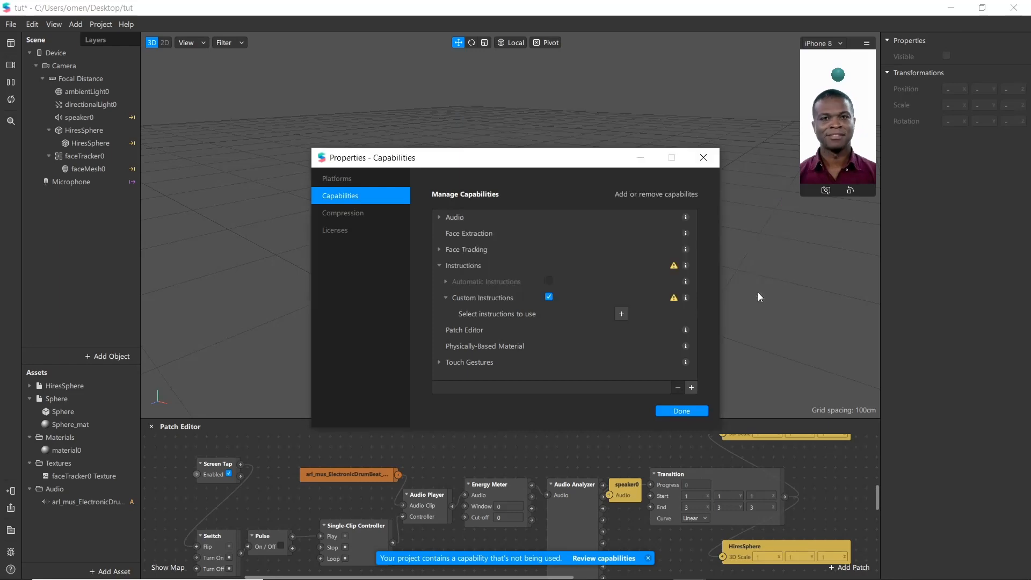
pyautogui.click(678, 412)
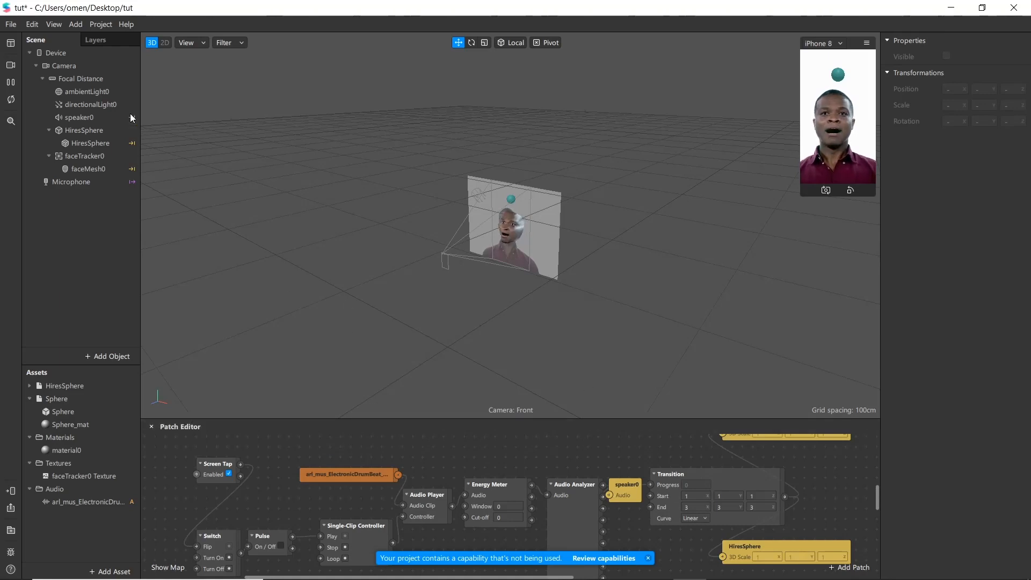
# Create an Instruction on Opening patch for the Device and view it in the patch graph
pyautogui.click(59, 52)
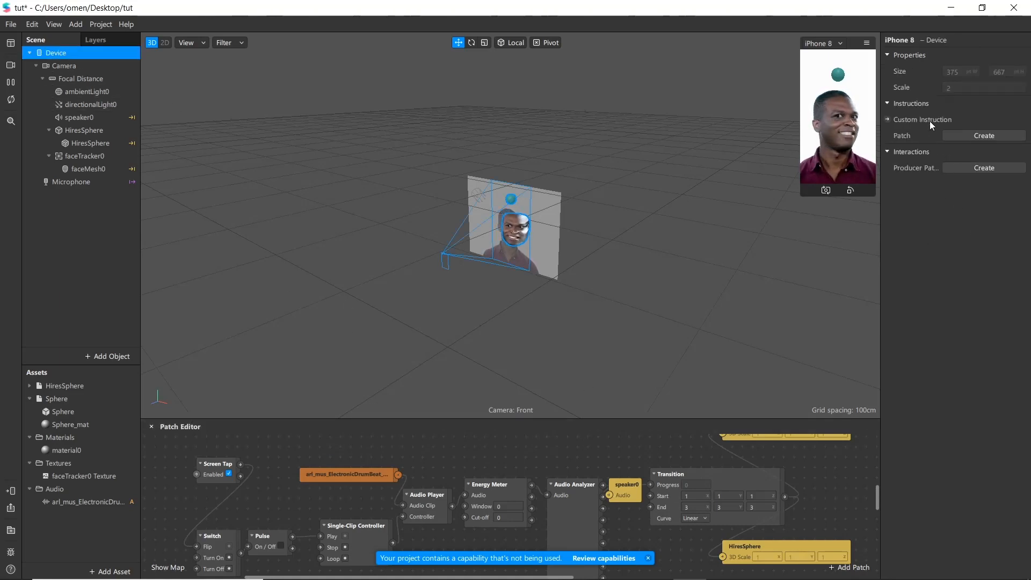
pyautogui.click(973, 134)
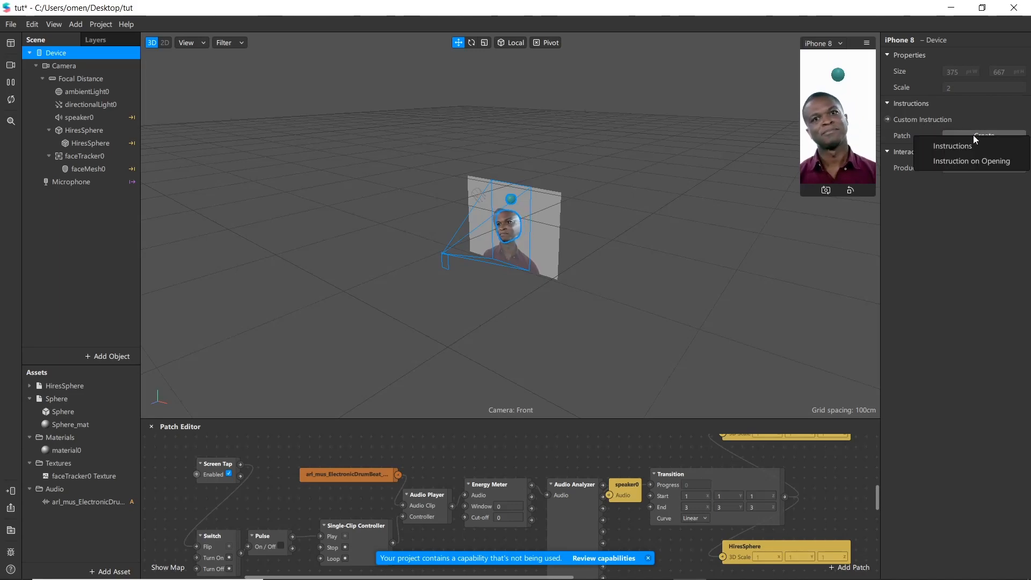
pyautogui.click(956, 160)
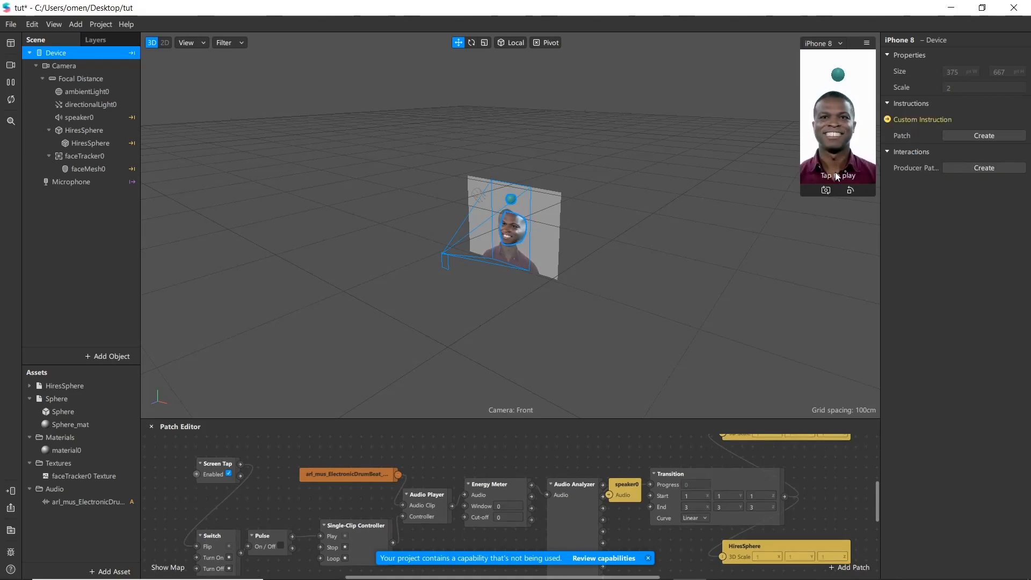
pyautogui.scroll(-5, 523, 463)
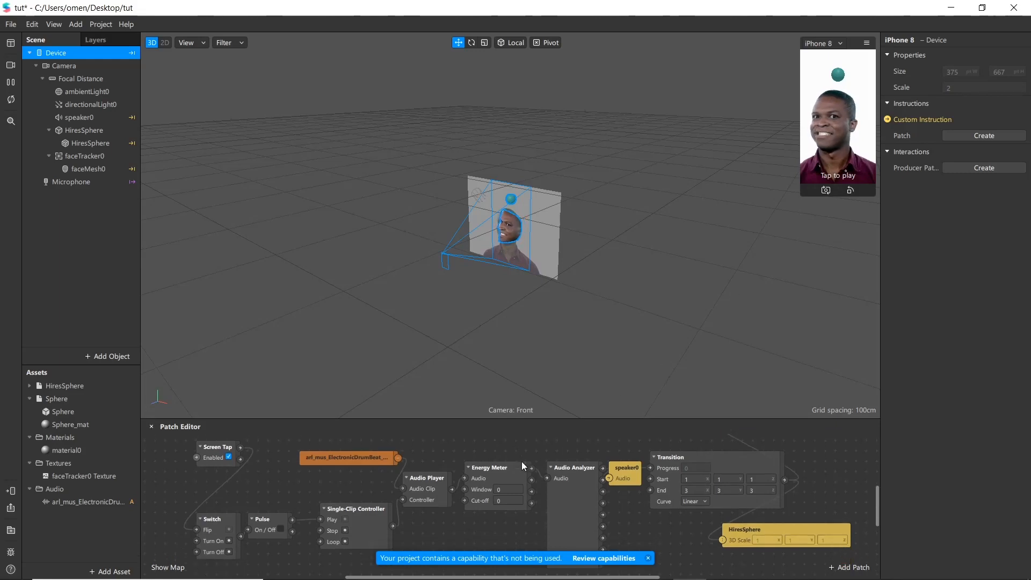
pyautogui.scroll(-3, 473, 494)
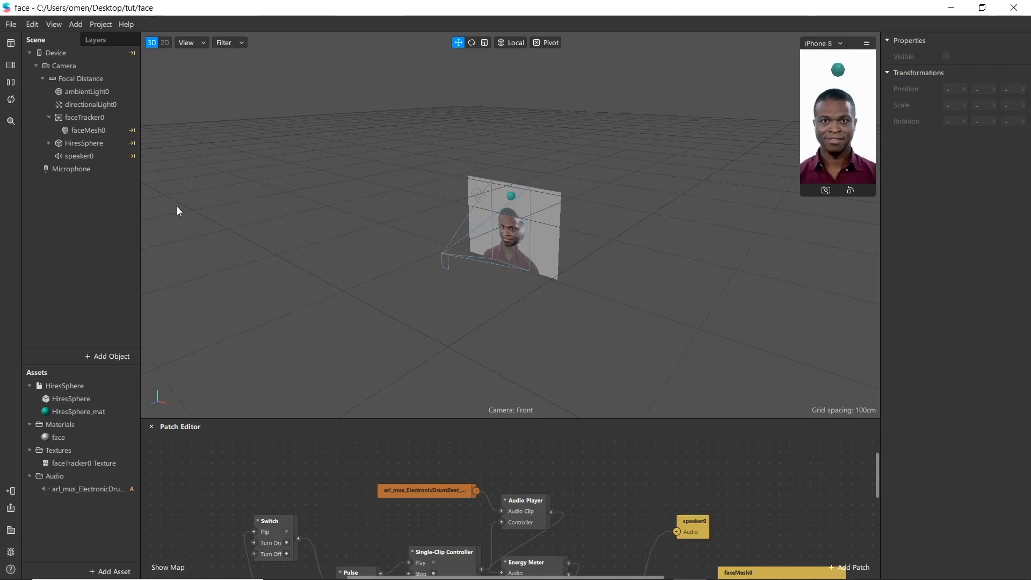
# Switch the real-time simulation to the video of the man with glasses and enlarge the device preview
pyautogui.click(10, 65)
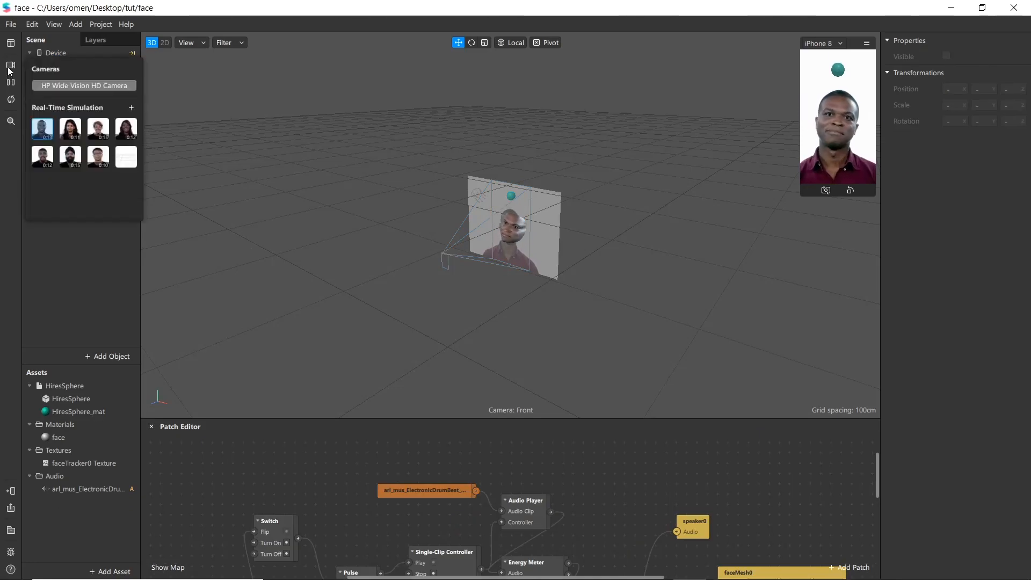
pyautogui.click(98, 157)
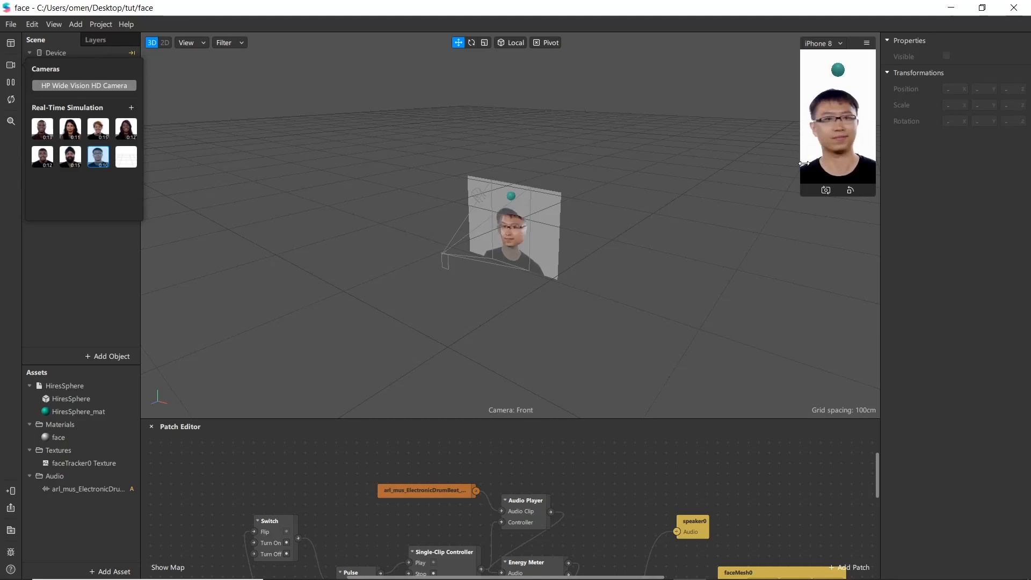
pyautogui.moveTo(804, 163); pyautogui.dragTo(737, 166)
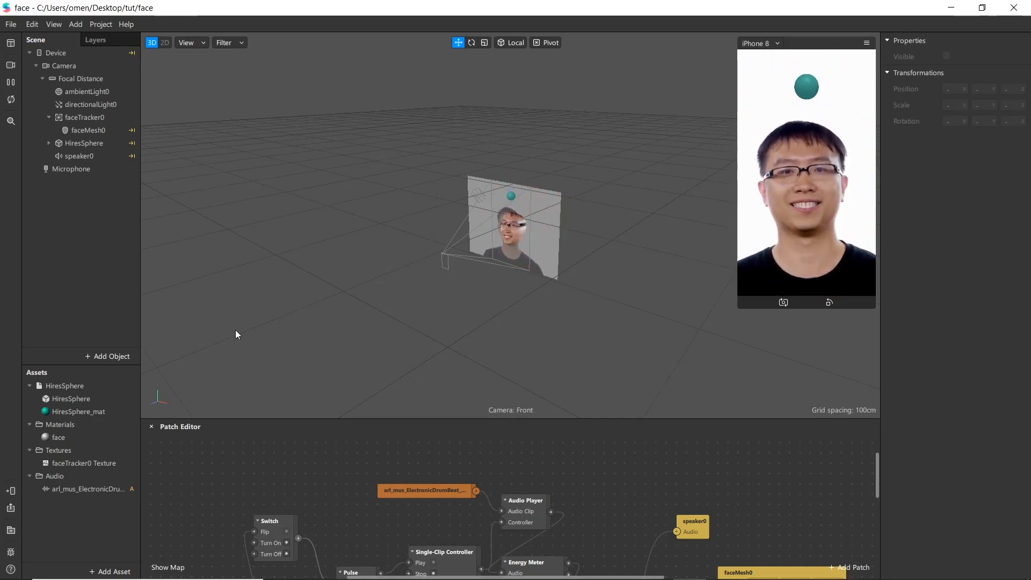
# Send the effect to the Instagram Camera app for testing
pyautogui.click(11, 490)
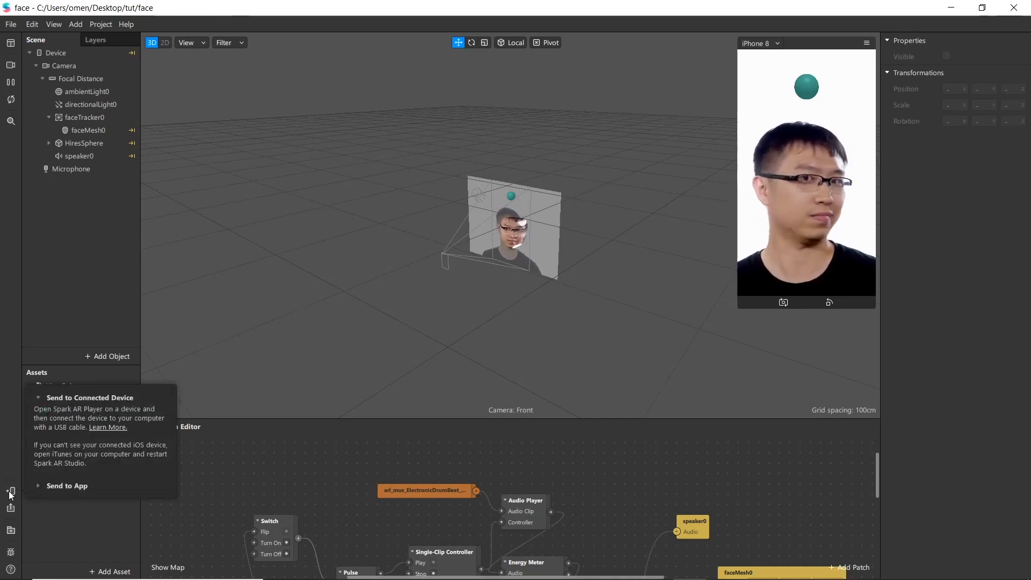
pyautogui.click(39, 488)
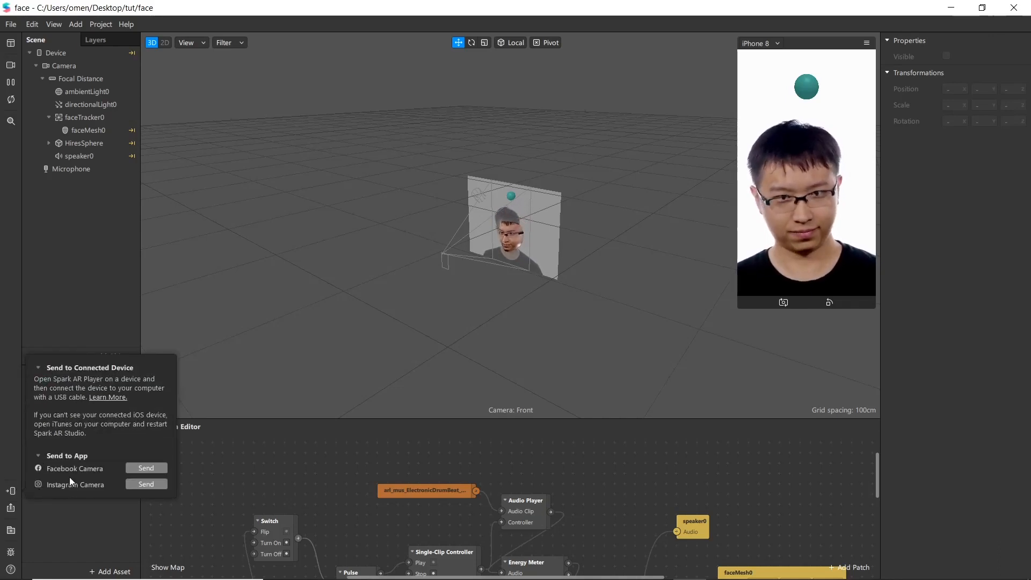
pyautogui.click(145, 484)
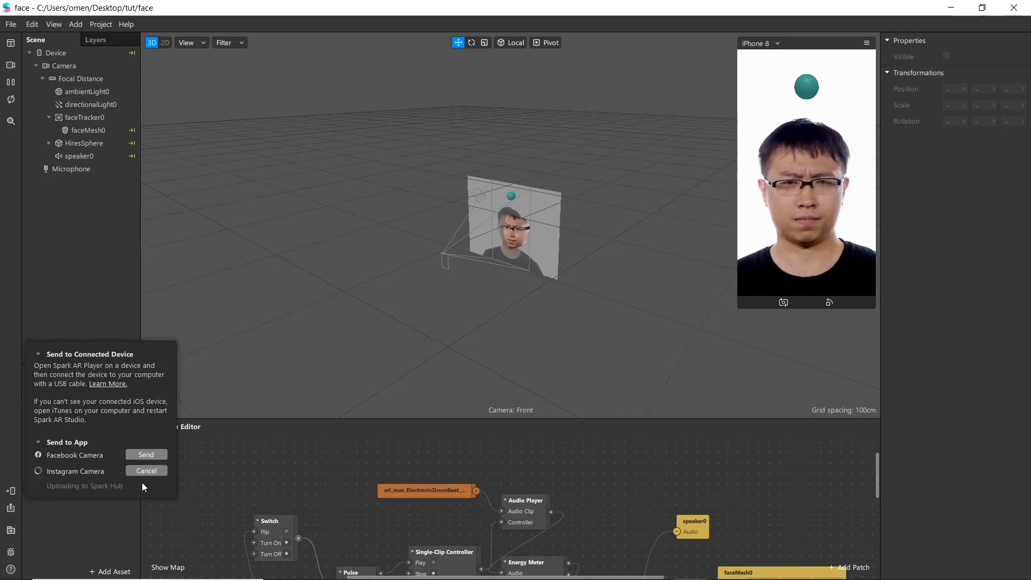